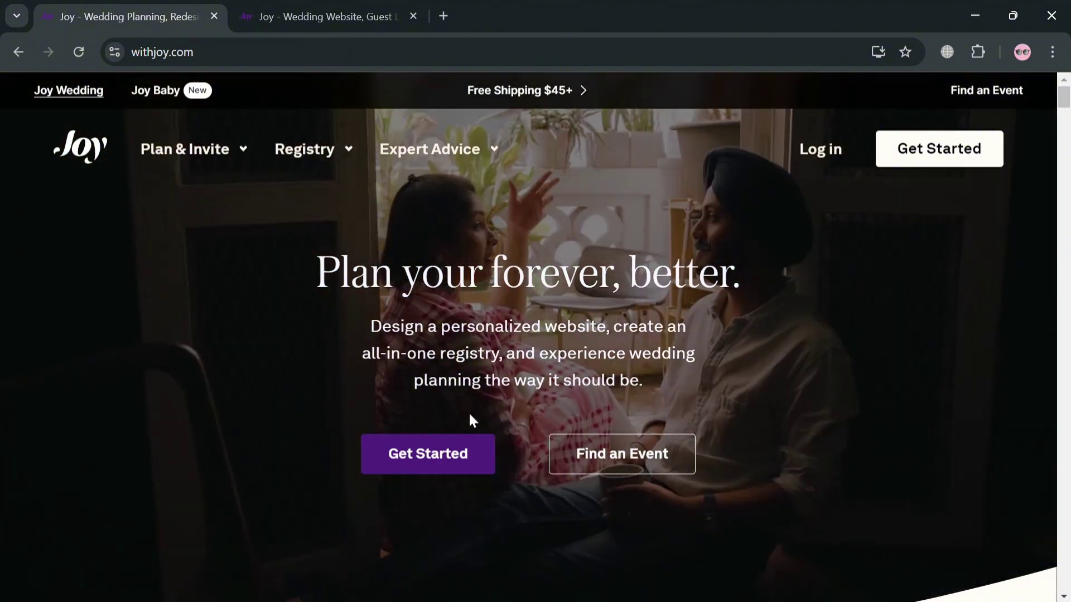
Create a Joy account with email and password on the wedding sign-up page
scroll(560, 376, "down", 5)
scroll(584, 354, "down", 5)
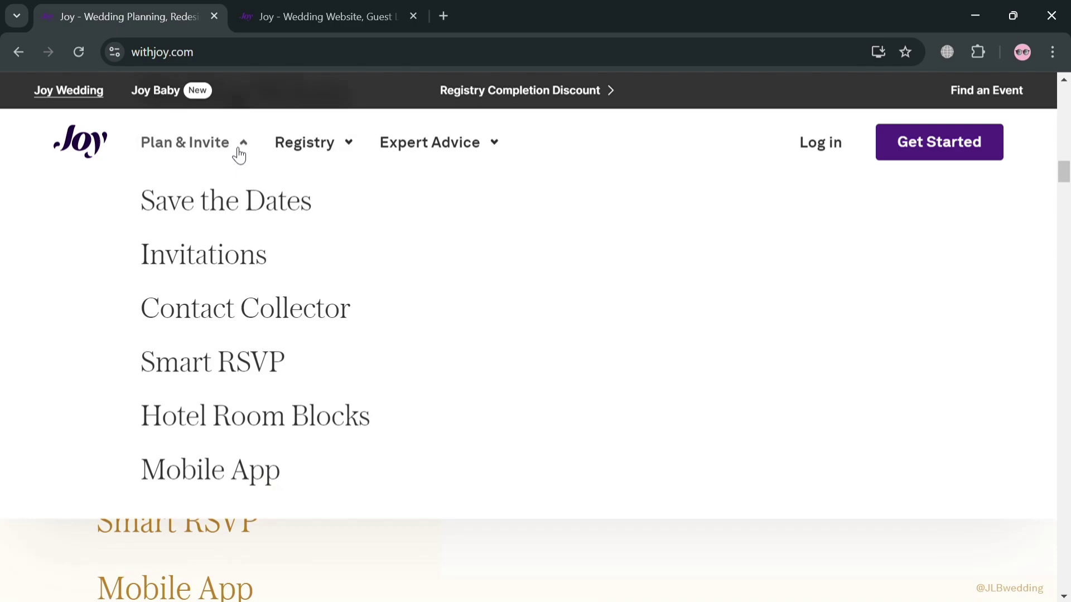
mouse_move(429, 149)
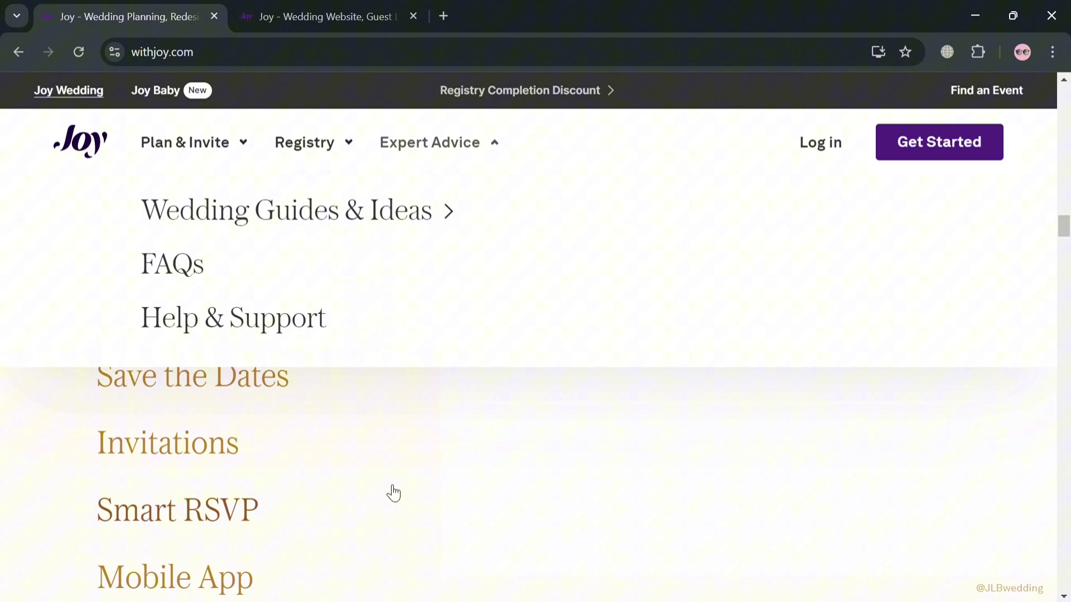
scroll(393, 493, "down", 5)
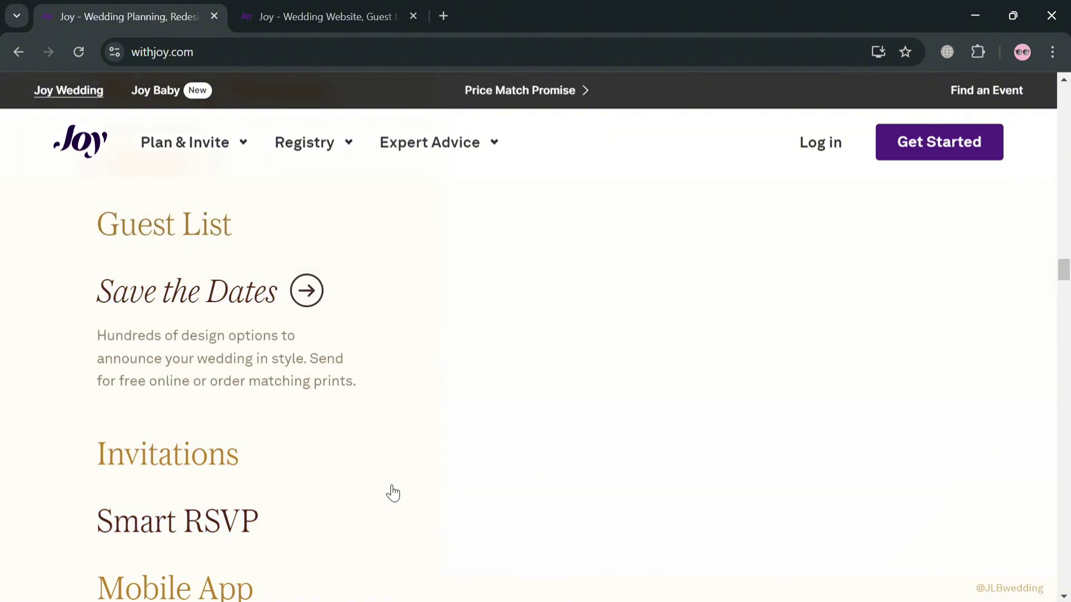
scroll(371, 450, "down", 2)
scroll(367, 450, "down", 2)
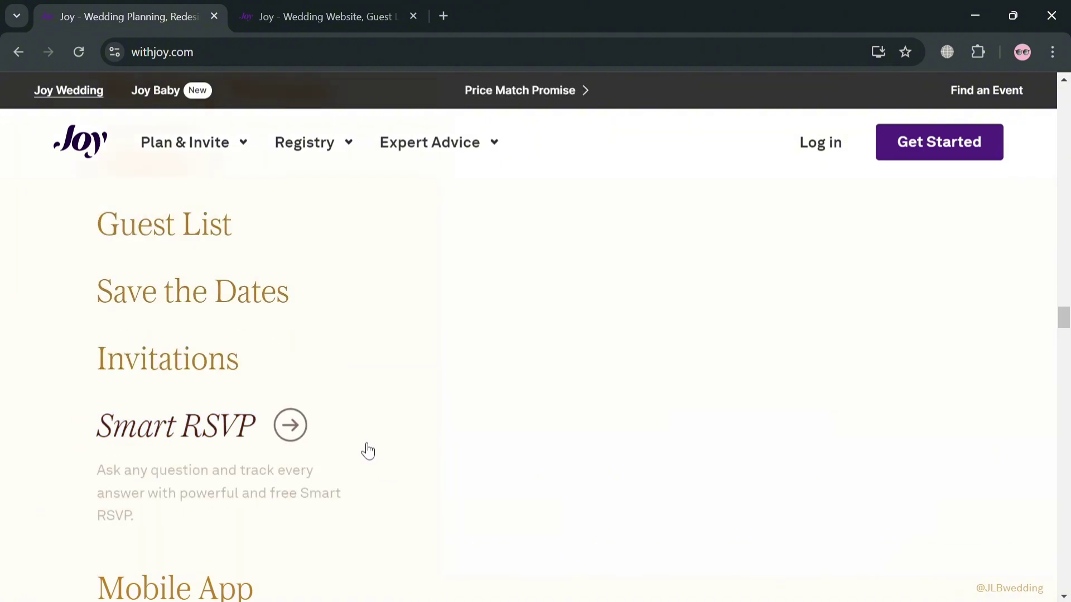
scroll(366, 449, "down", 2)
scroll(367, 450, "up", 2)
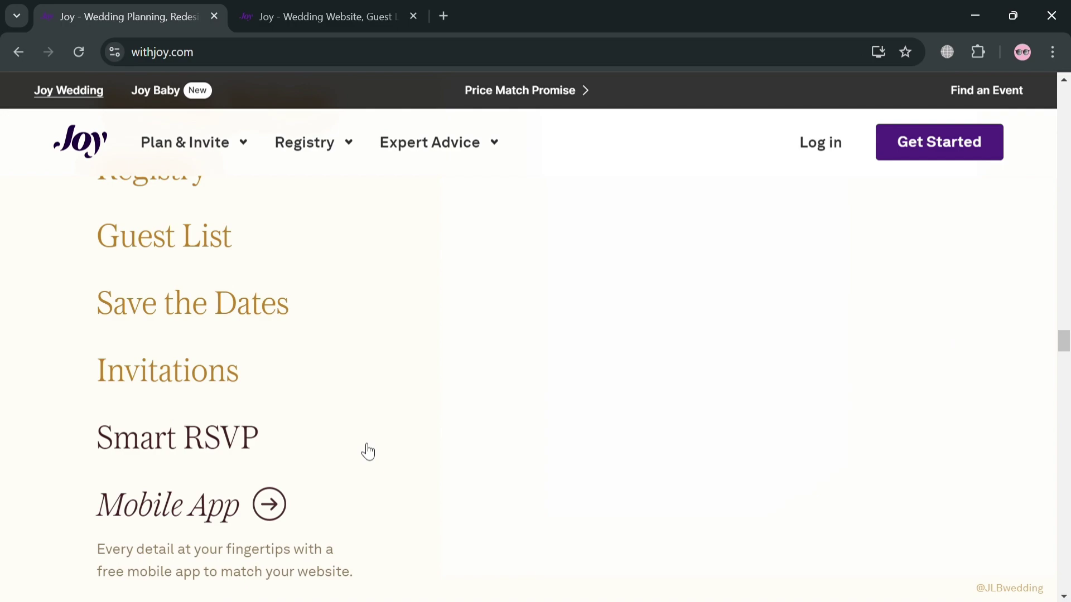
scroll(368, 451, "down", 3)
scroll(368, 451, "down", 2)
scroll(366, 449, "down", 2)
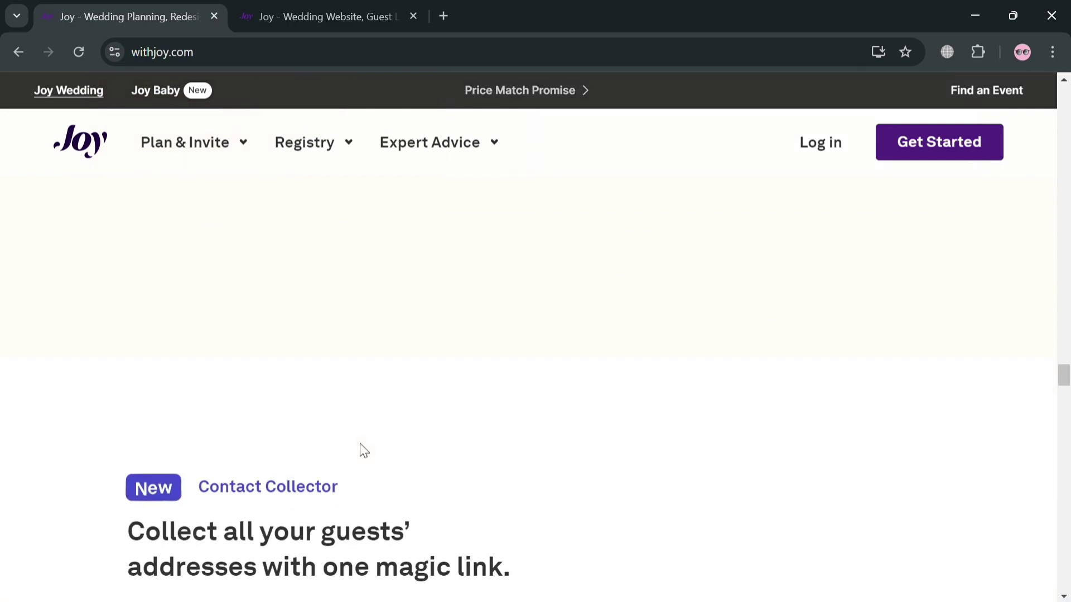
scroll(363, 450, "down", 3)
scroll(363, 449, "down", 3)
scroll(364, 450, "down", 3)
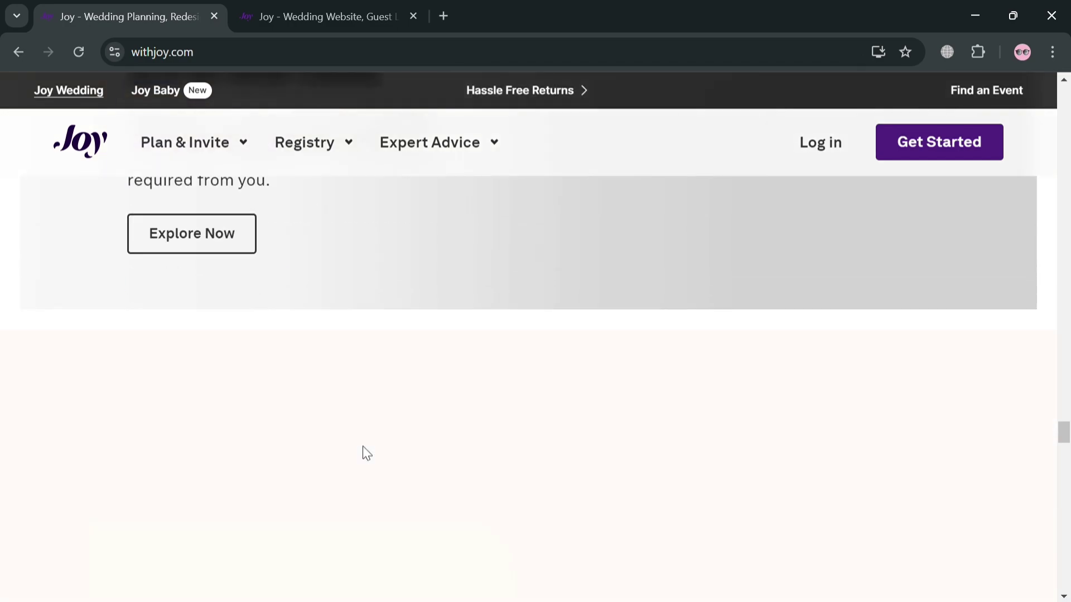
scroll(367, 453, "down", 1)
scroll(363, 446, "down", 3)
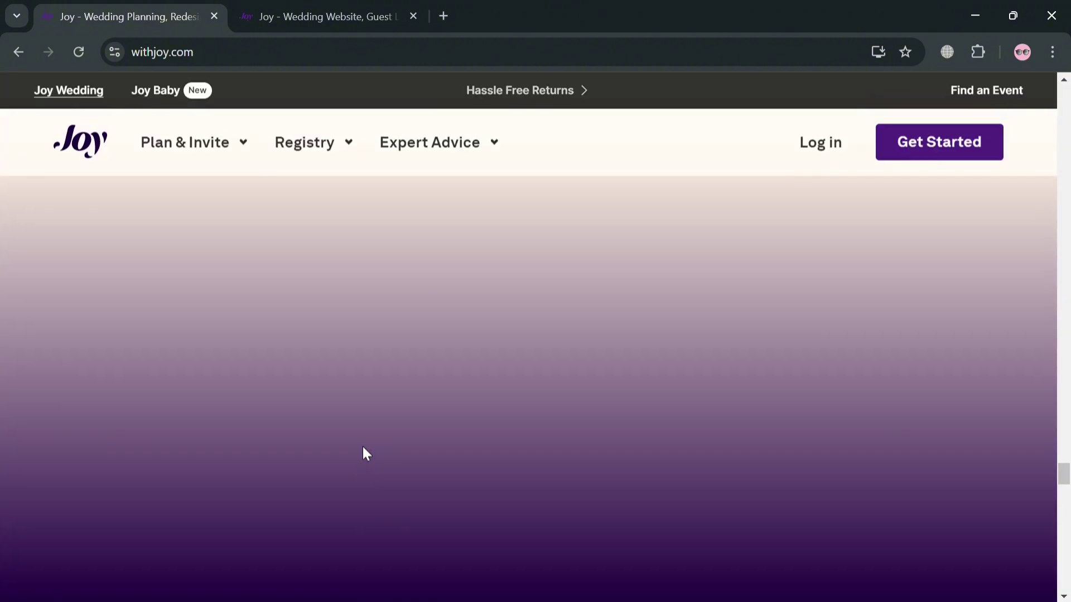
scroll(363, 449, "down", 3)
scroll(363, 446, "up", 3)
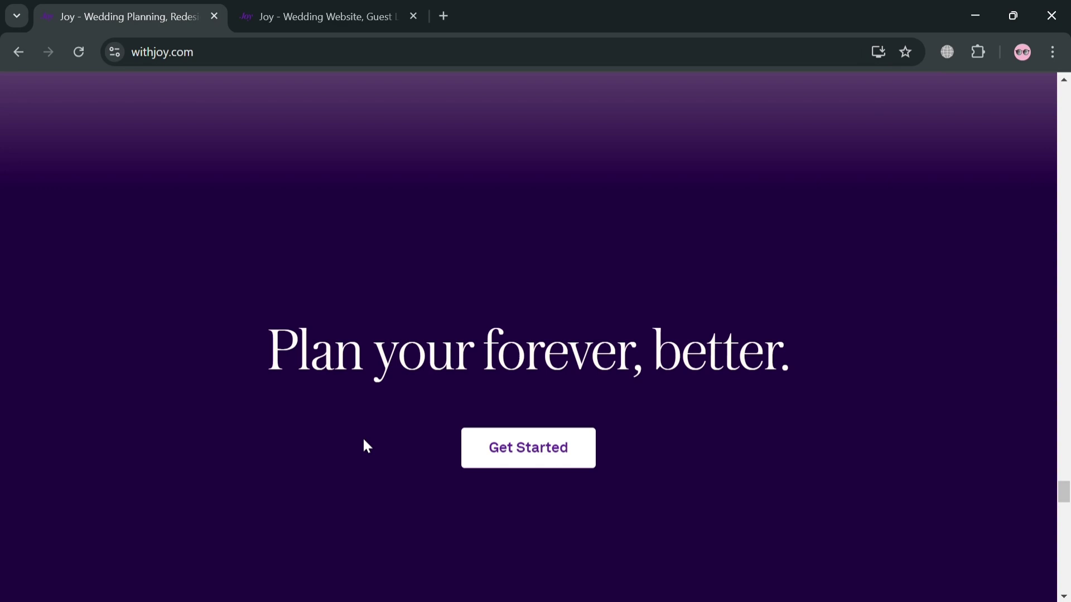
scroll(491, 363, "up", 2)
scroll(490, 363, "up", 5)
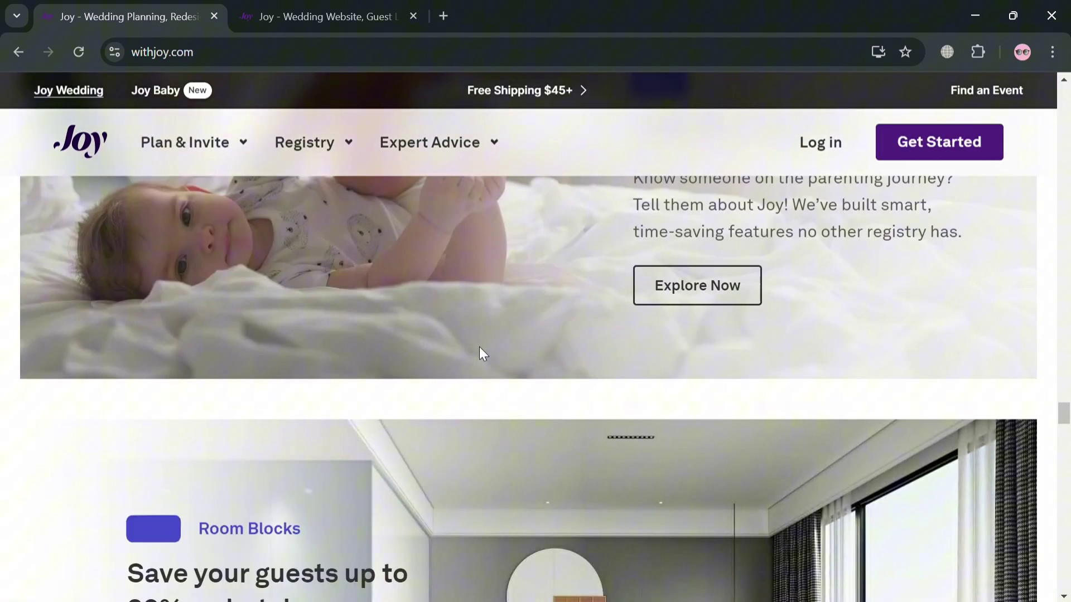
scroll(481, 353, "up", 3)
scroll(1059, 407, "up", 1)
scroll(1069, 381, "up", 5)
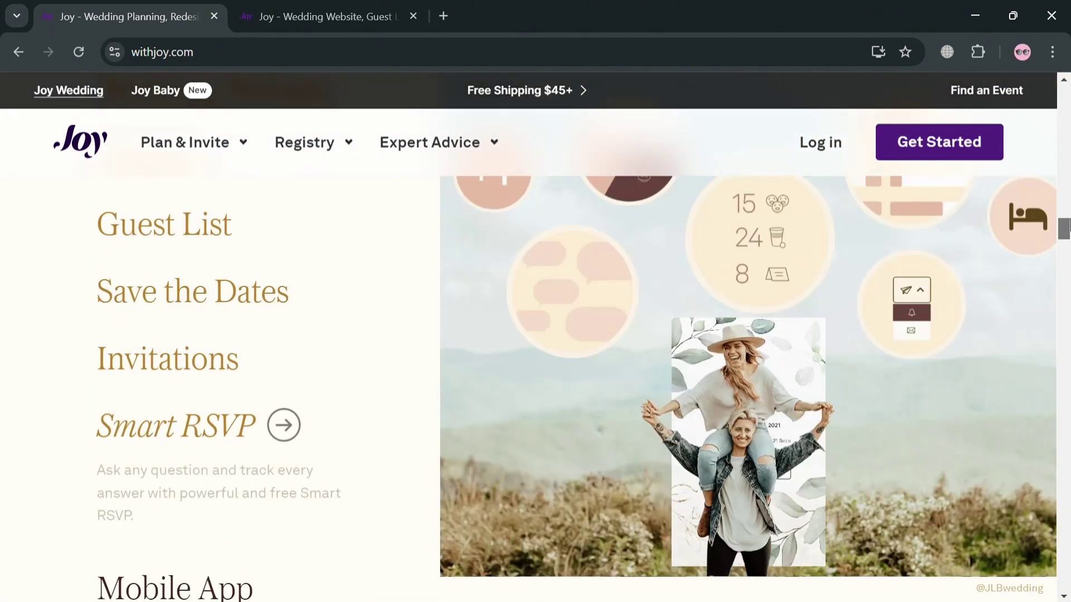
scroll(1068, 381, "up", 5)
scroll(841, 292, "up", 5)
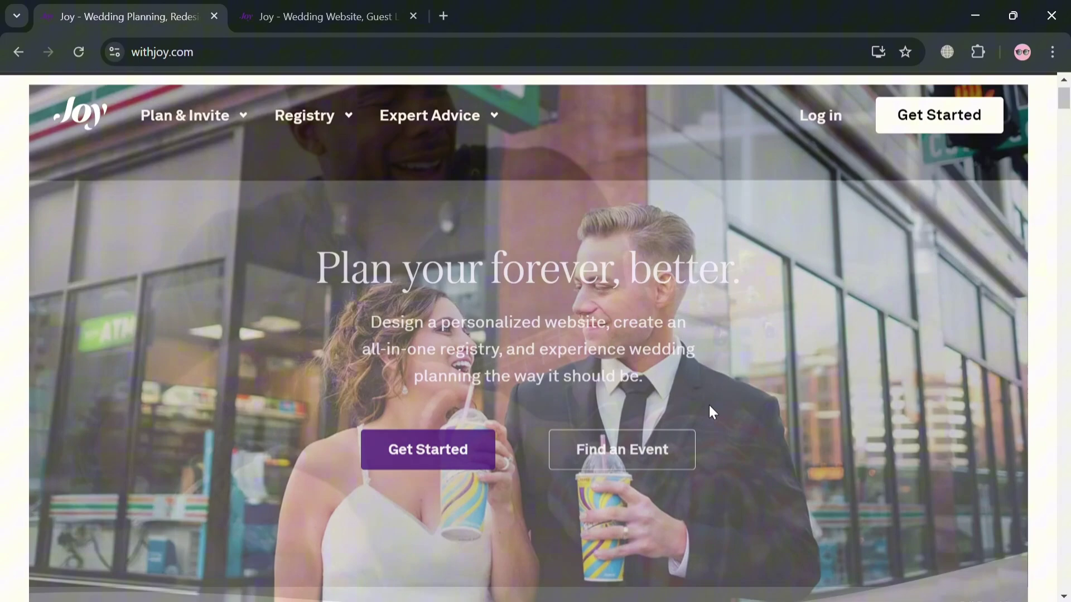
scroll(701, 402, "up", 2)
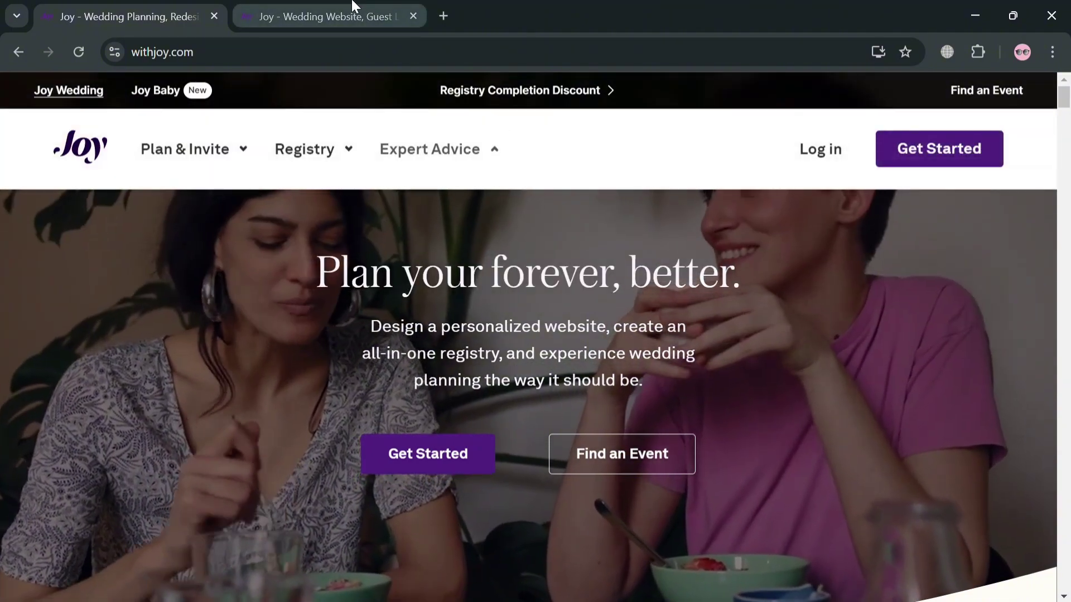
left_click(347, 10)
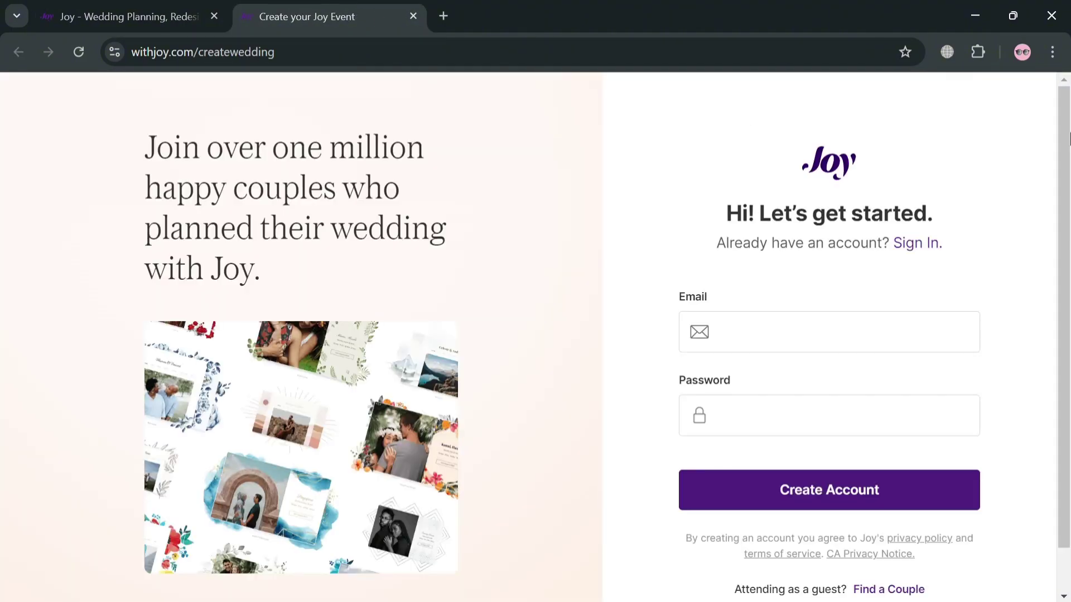
scroll(892, 402, "down", 1)
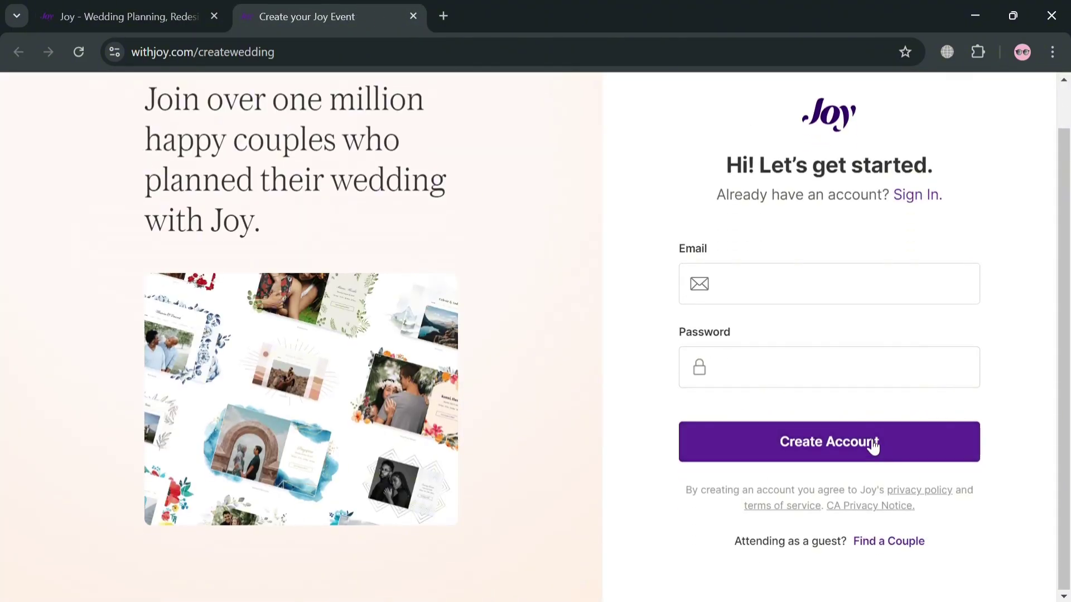
scroll(872, 445, "up", 1)
left_click(839, 350)
left_click(845, 417)
type("***")
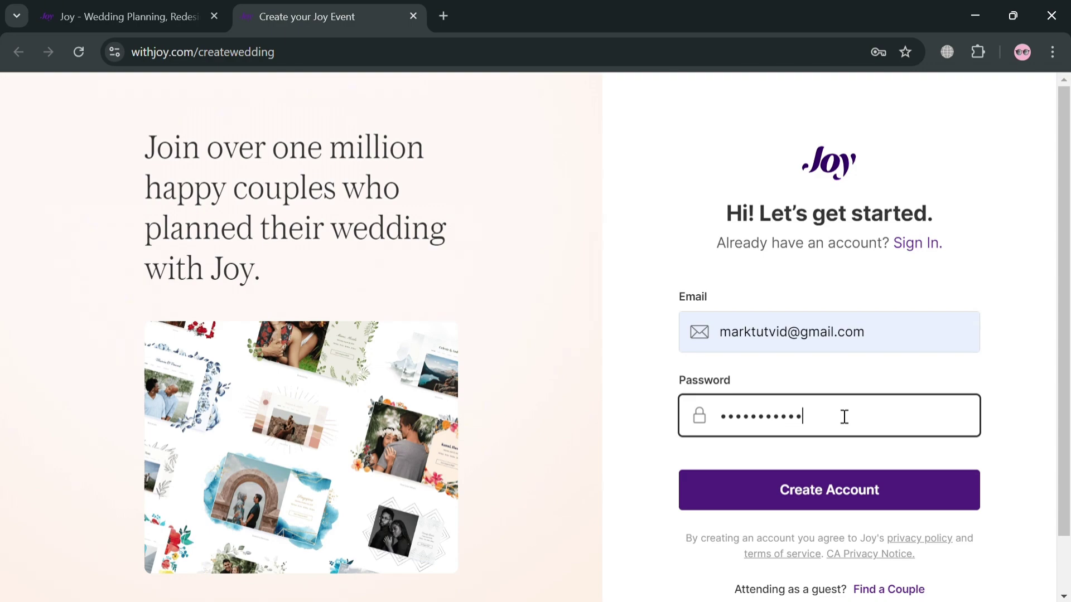
left_click(895, 480)
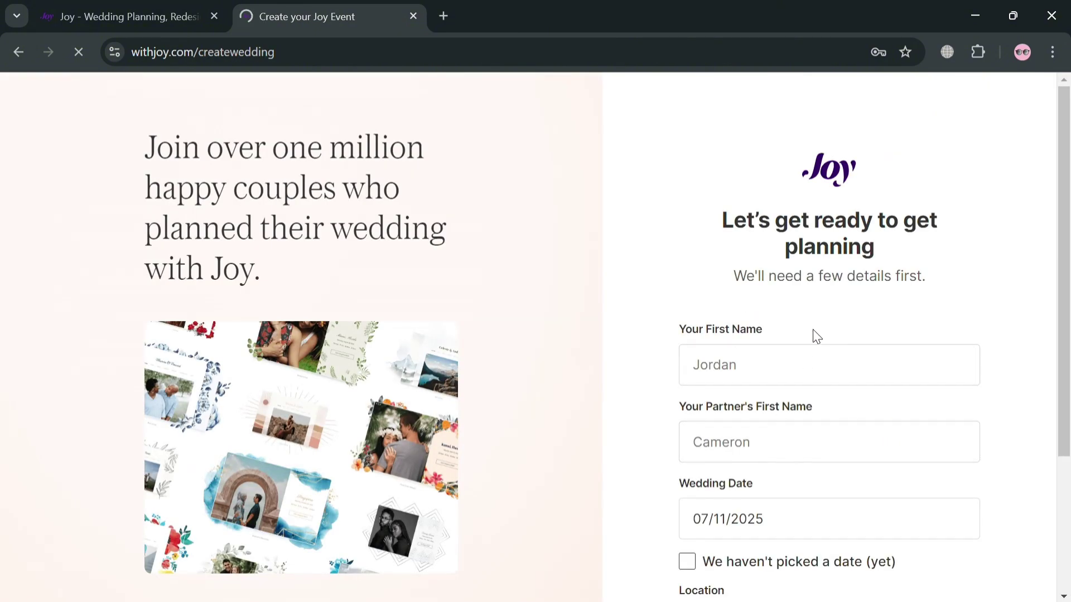
Enter first names Mark and Kim, date 07/09/2025, and location Barcelona, Spain
left_click(799, 375)
left_click(800, 416)
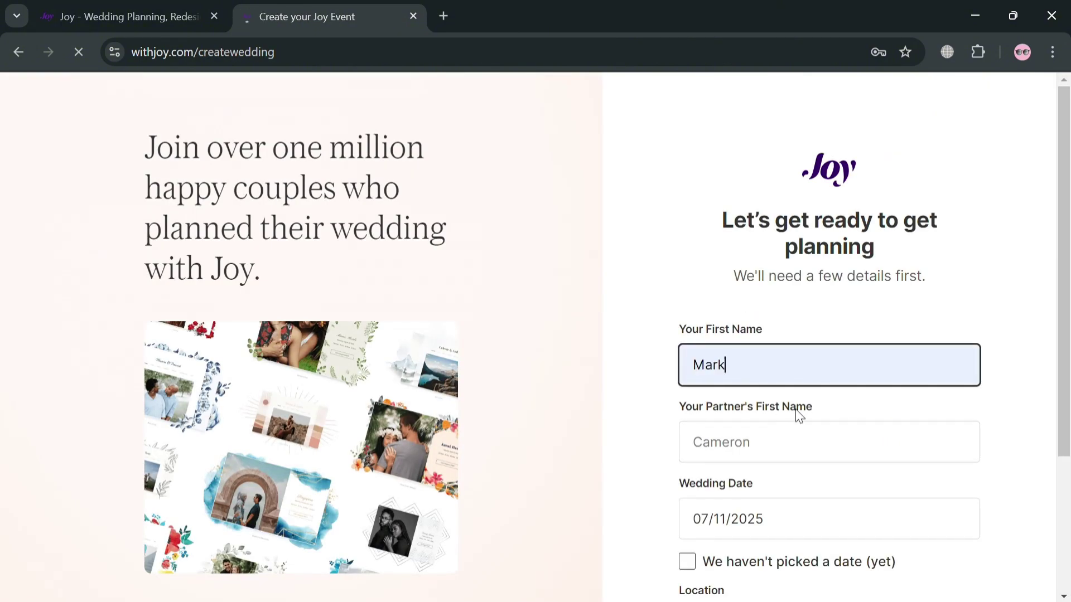
left_click(807, 457)
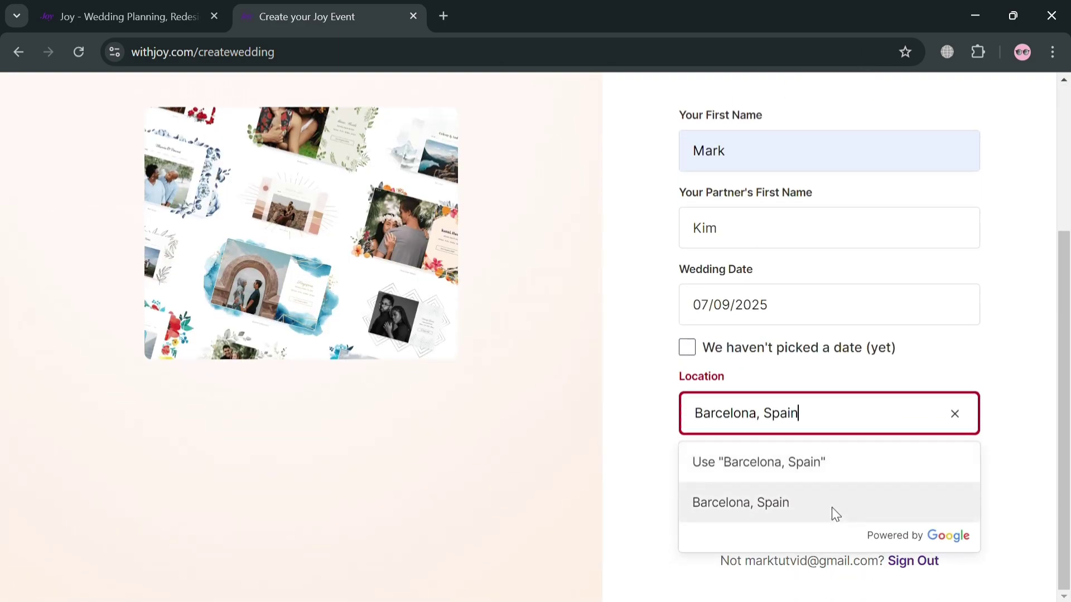
left_click(835, 513)
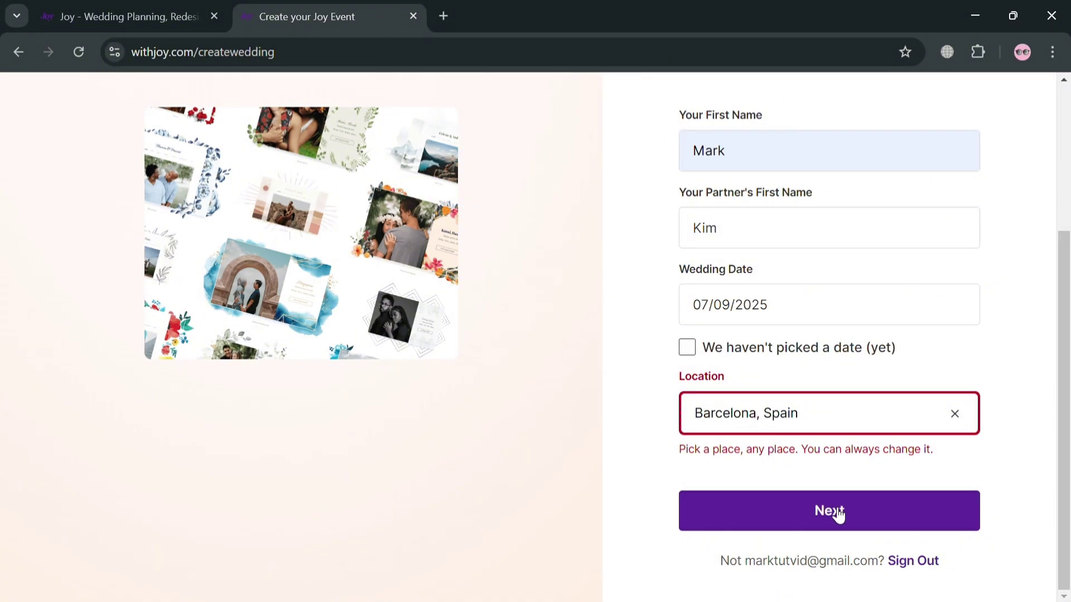
Choose Wedding Website, Registry, Invitations and Guest List as the interests
left_click(839, 514)
scroll(847, 502, "up", 3)
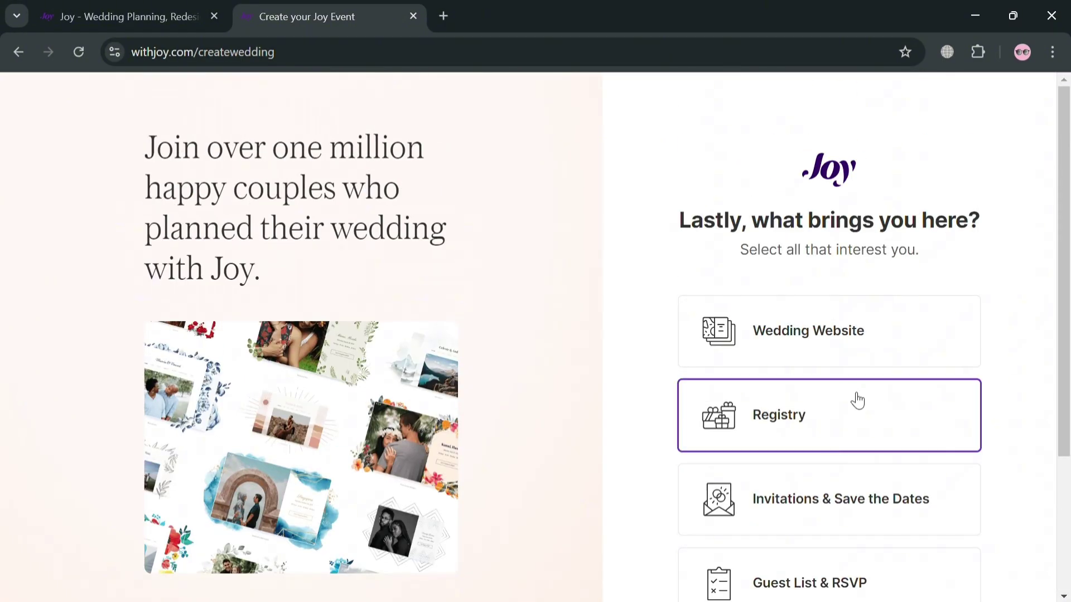
scroll(918, 313, "down", 2)
left_click(925, 262)
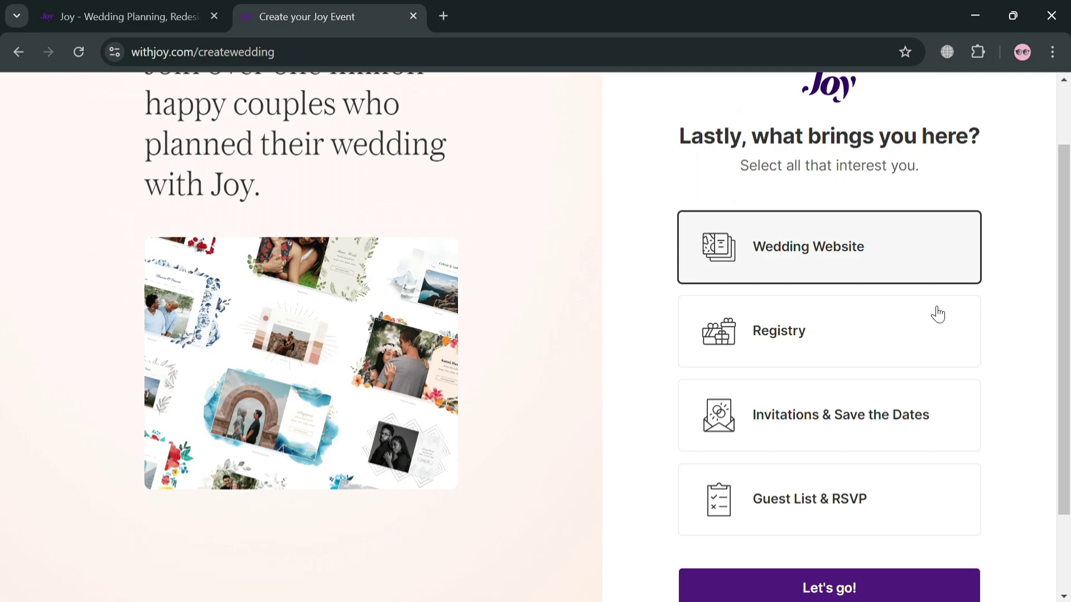
left_click(945, 341)
left_click(948, 416)
left_click(918, 504)
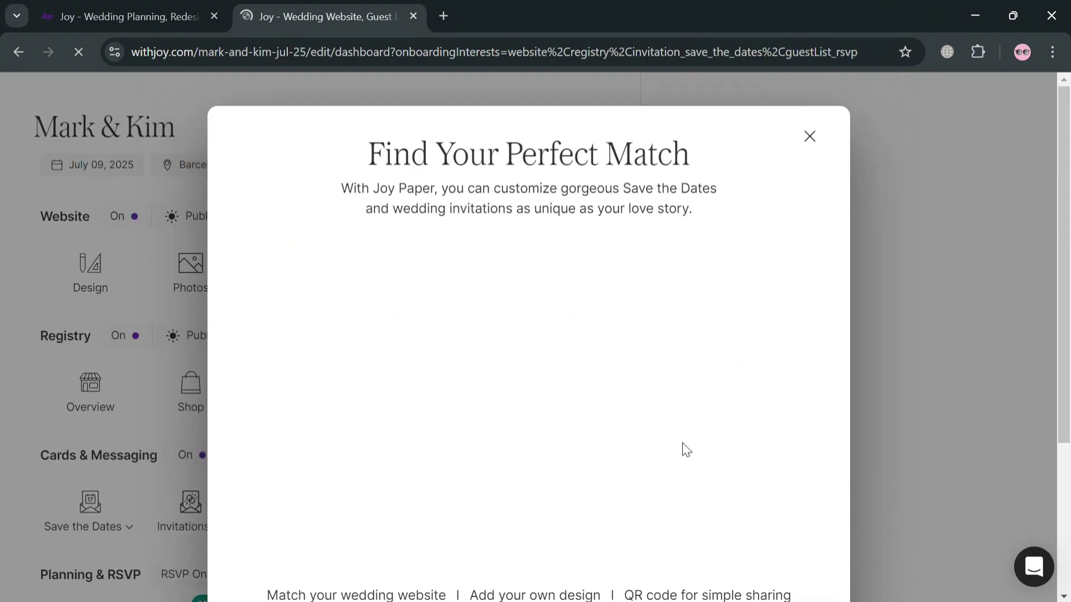
Close the card-design promotion on the new Mark & Kim dashboard
scroll(686, 450, "down", 4)
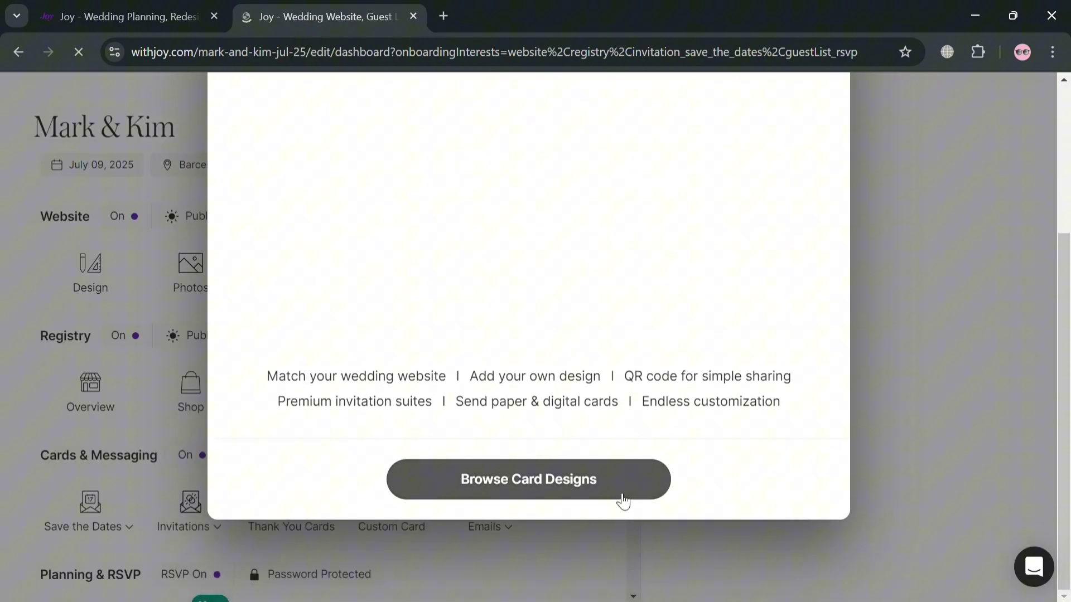
scroll(624, 501, "up", 4)
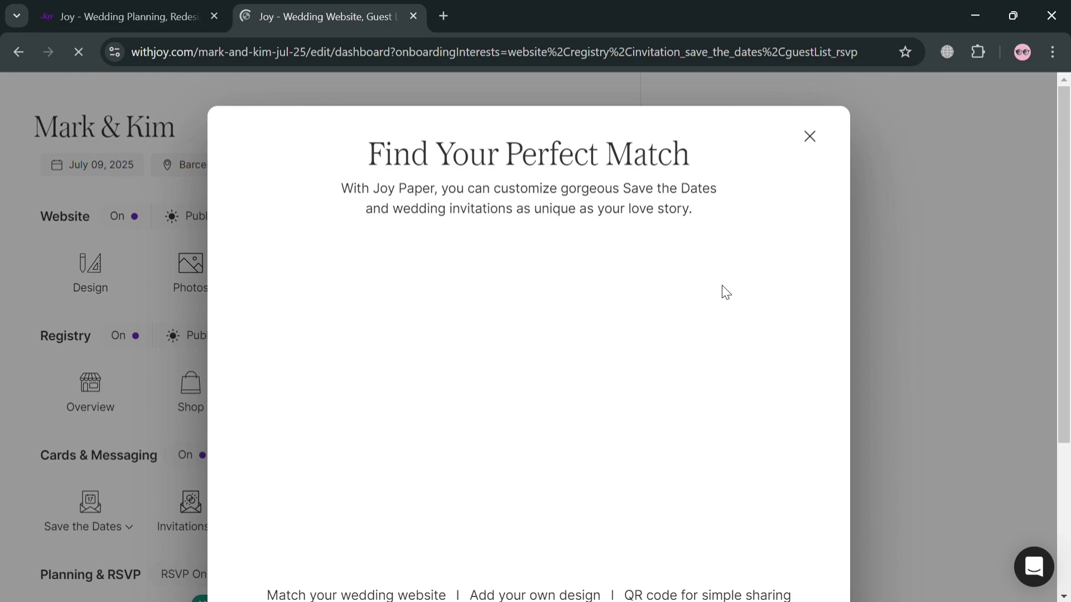
left_click(810, 137)
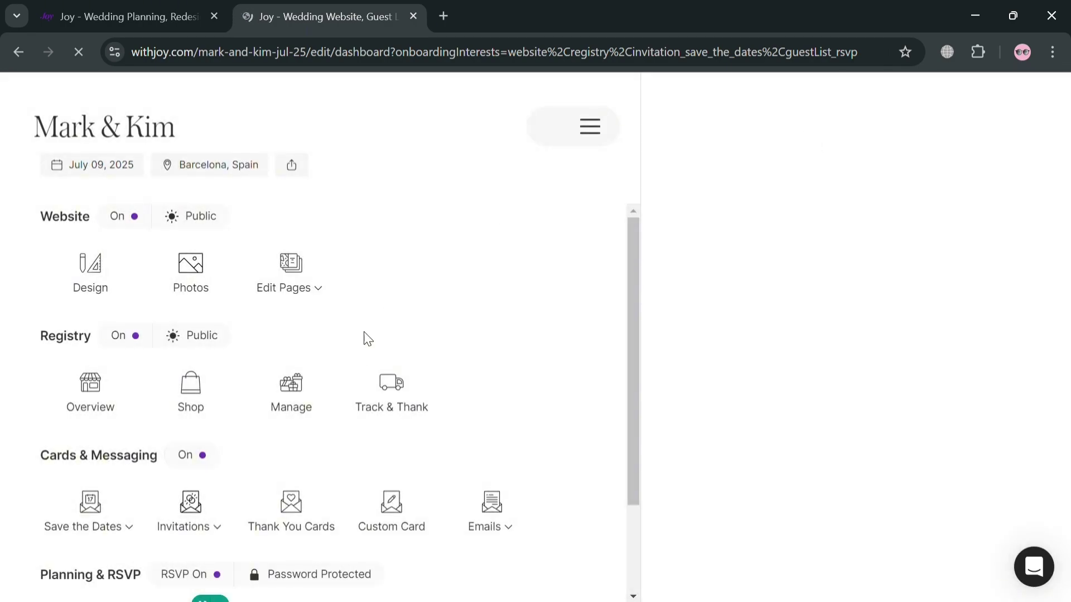
scroll(183, 277, "down", 2)
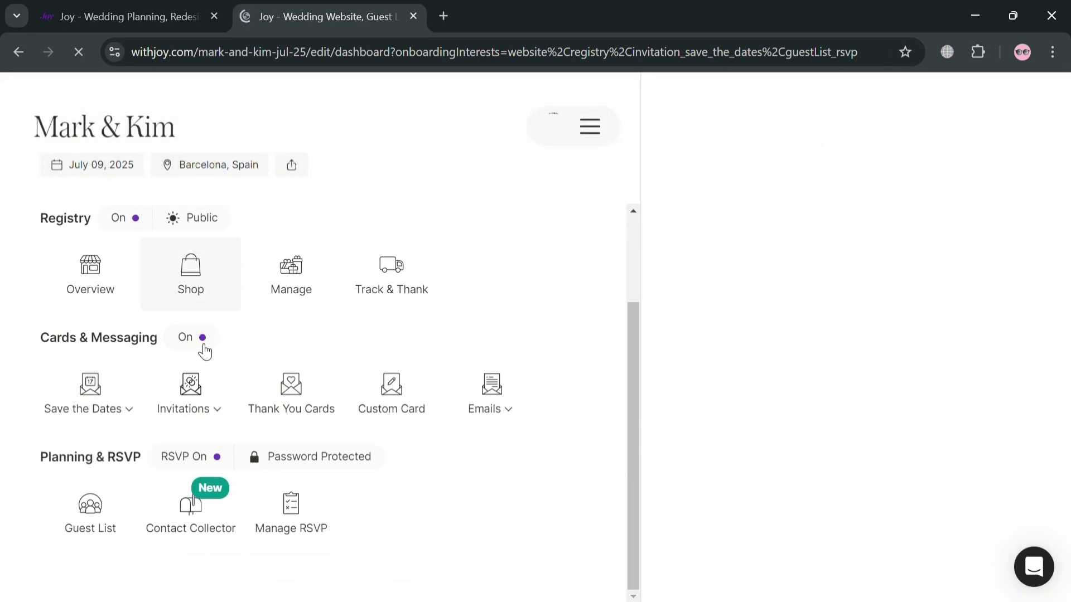
scroll(287, 475, "up", 2)
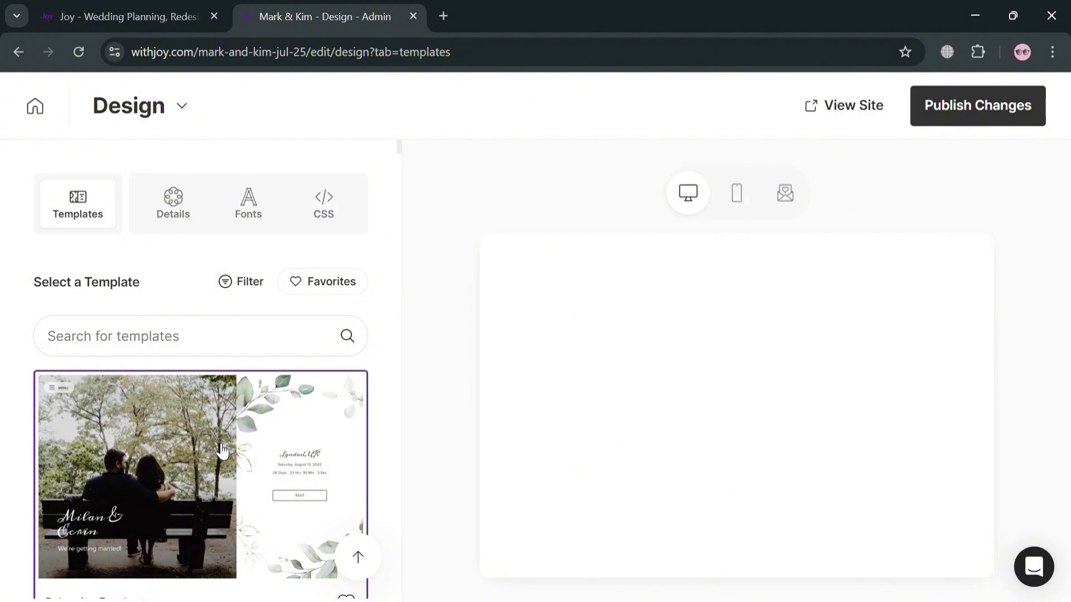
Browse the templates and apply the leafy Love & Leaves template
scroll(173, 432, "down", 5)
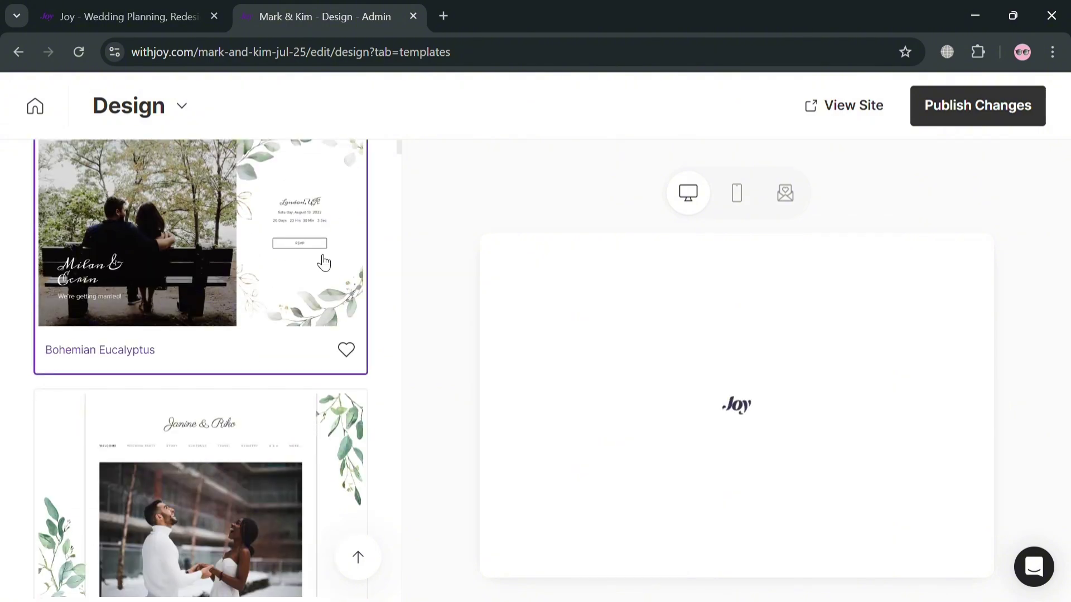
scroll(288, 314, "down", 5)
scroll(289, 314, "down", 5)
scroll(262, 390, "down", 5)
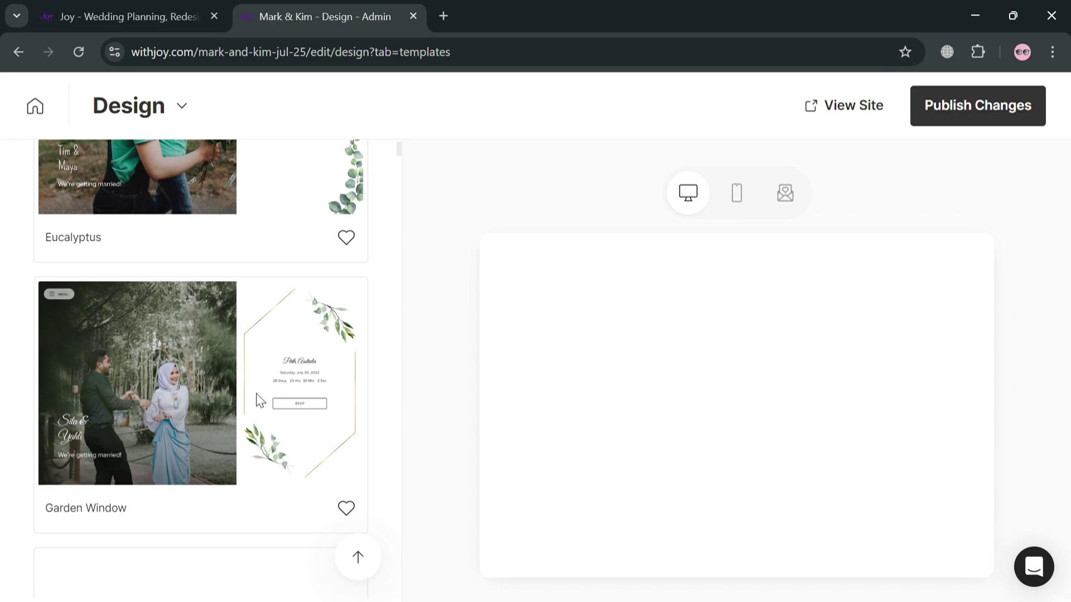
scroll(258, 396, "down", 5)
scroll(256, 410, "up", 4)
scroll(257, 413, "up", 5)
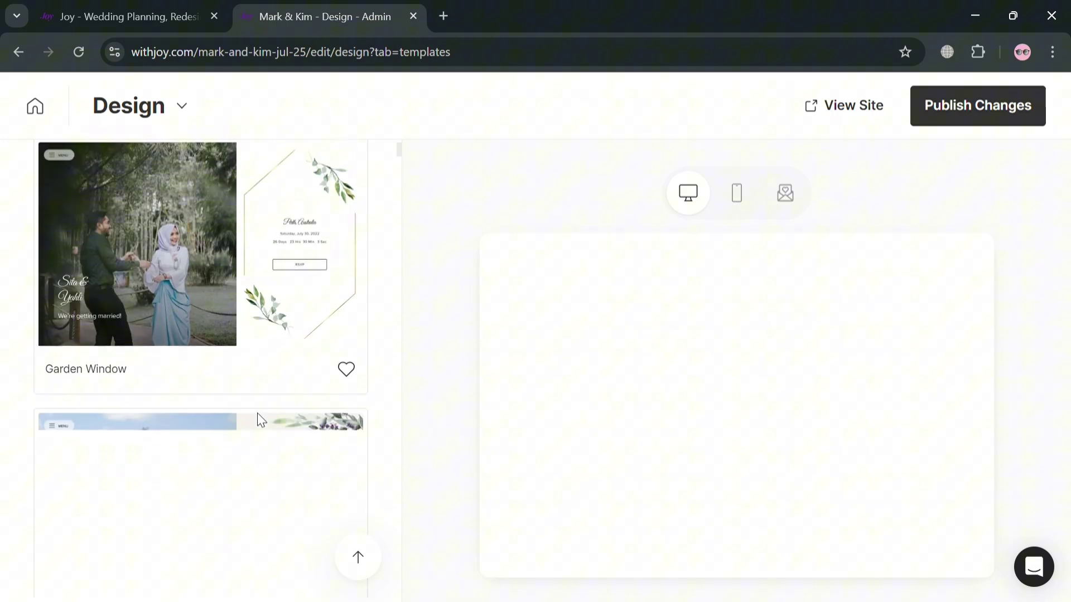
scroll(272, 410, "up", 5)
scroll(273, 410, "up", 5)
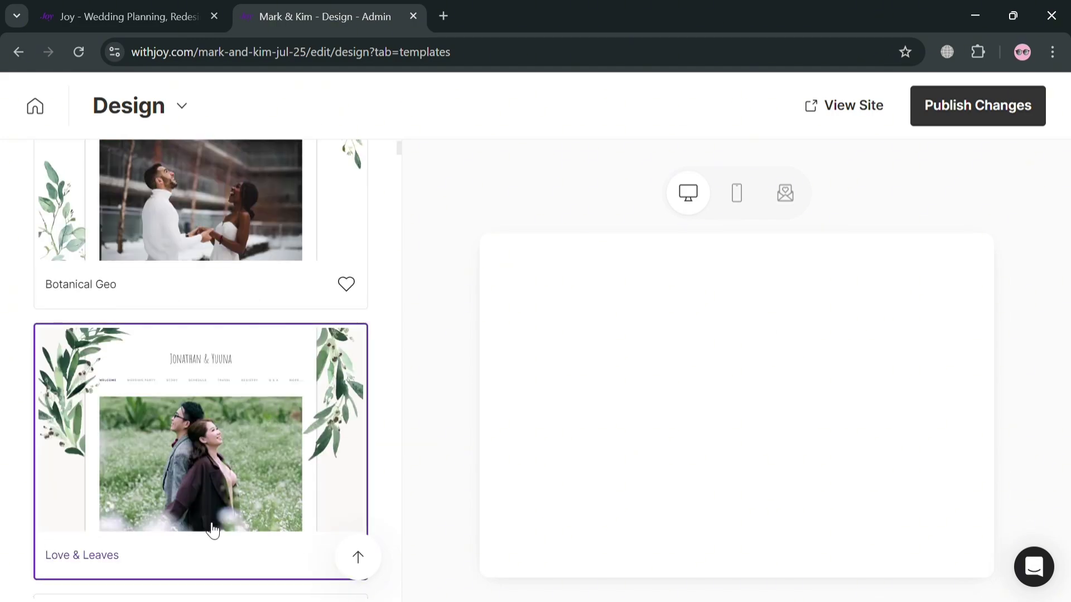
left_click(213, 502)
Scroll the Love & Leaves preview down to the RSVP and footer and back up
scroll(312, 518, "up", 5)
scroll(311, 518, "up", 3)
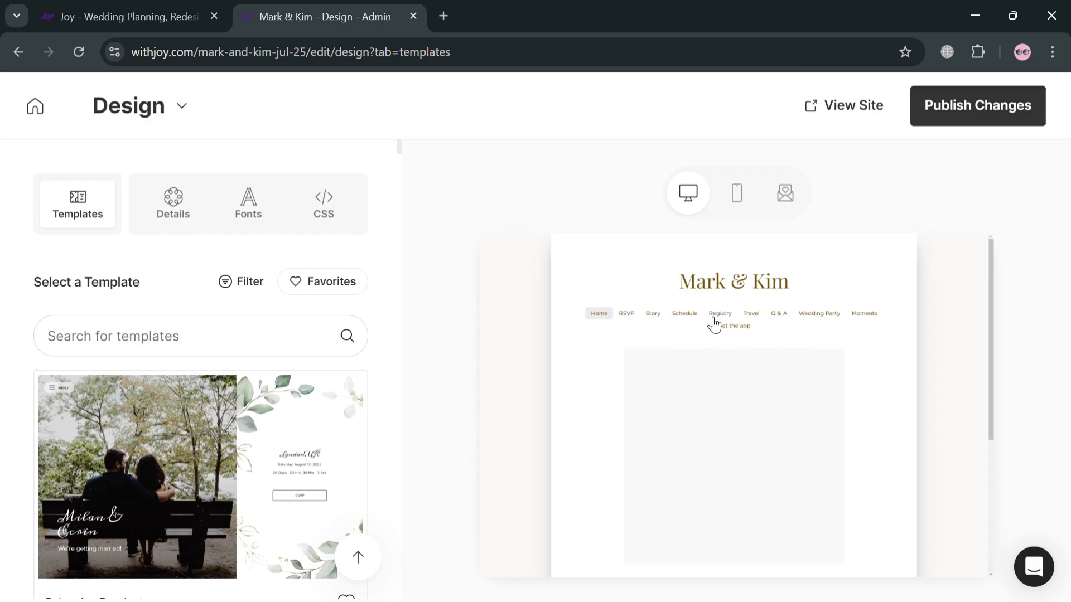
scroll(747, 453, "down", 5)
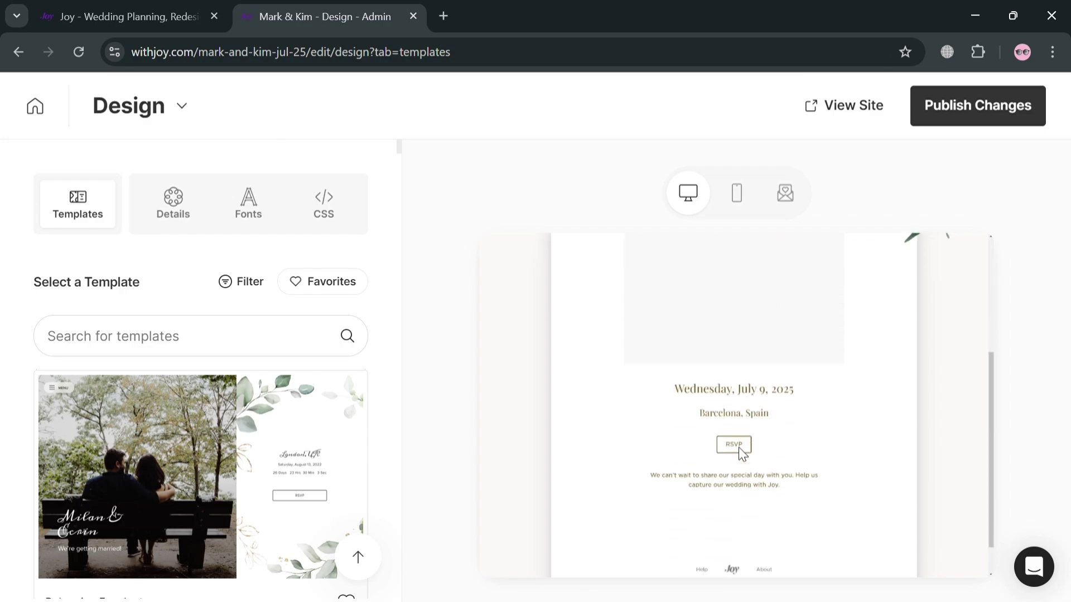
scroll(745, 449, "up", 5)
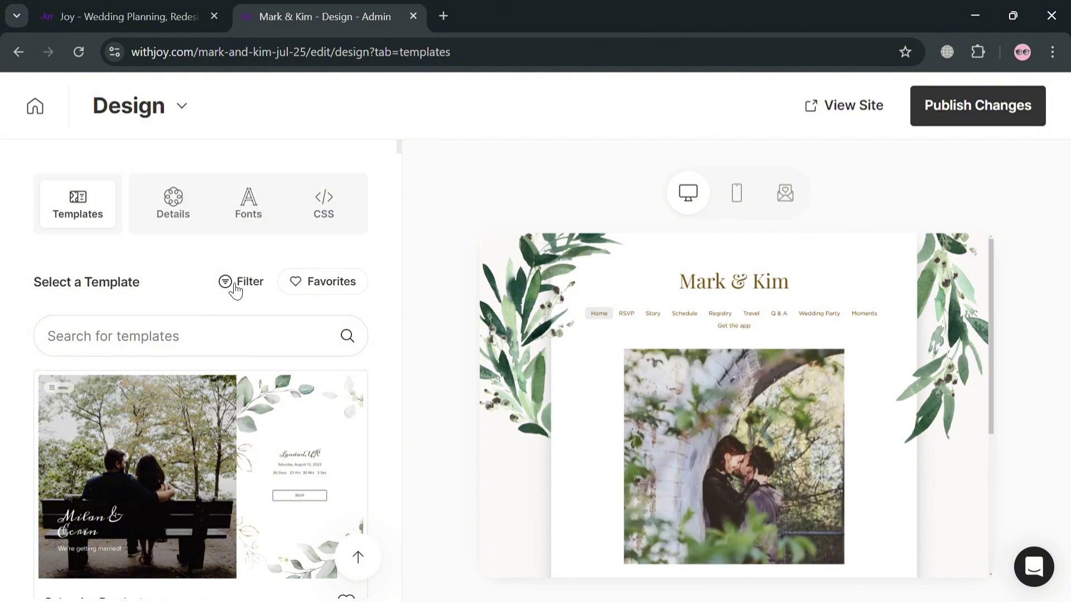
Switch the site to a Single Page layout in Details
left_click(190, 197)
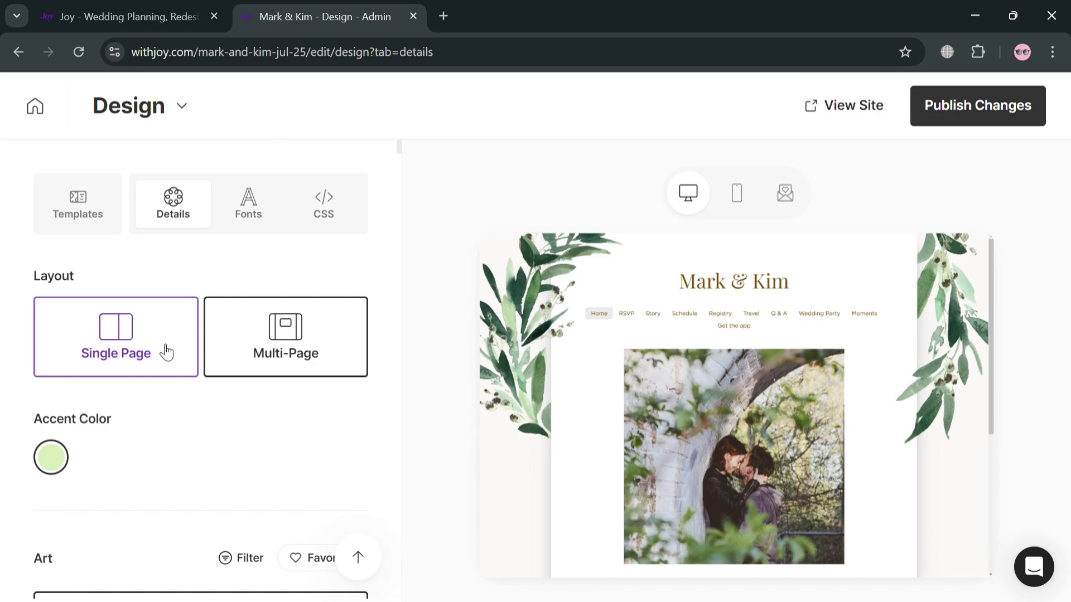
left_click(162, 353)
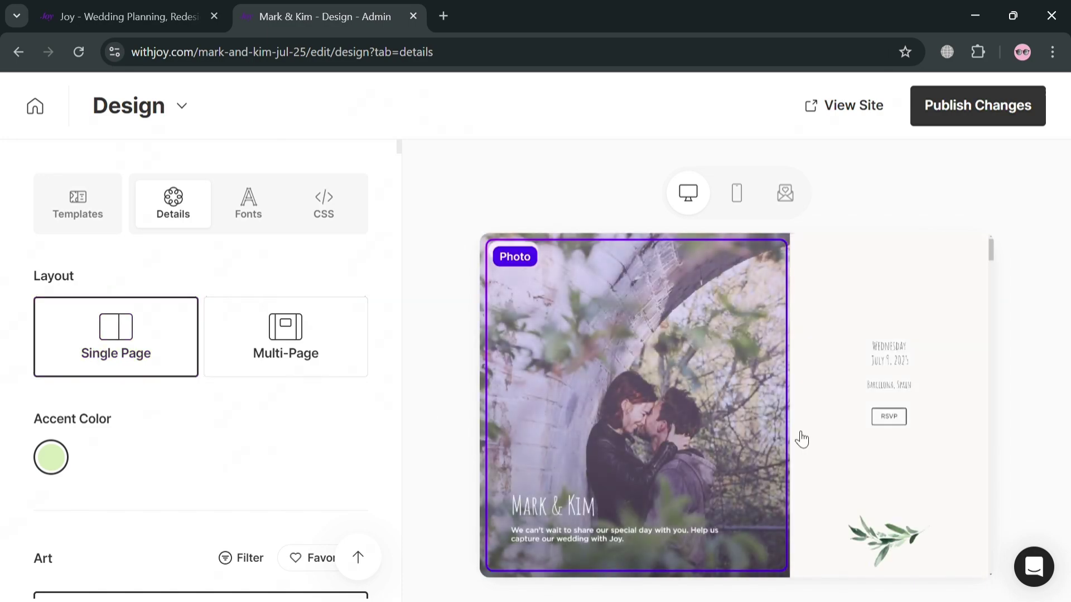
scroll(809, 433, "down", 5)
scroll(803, 433, "down", 3)
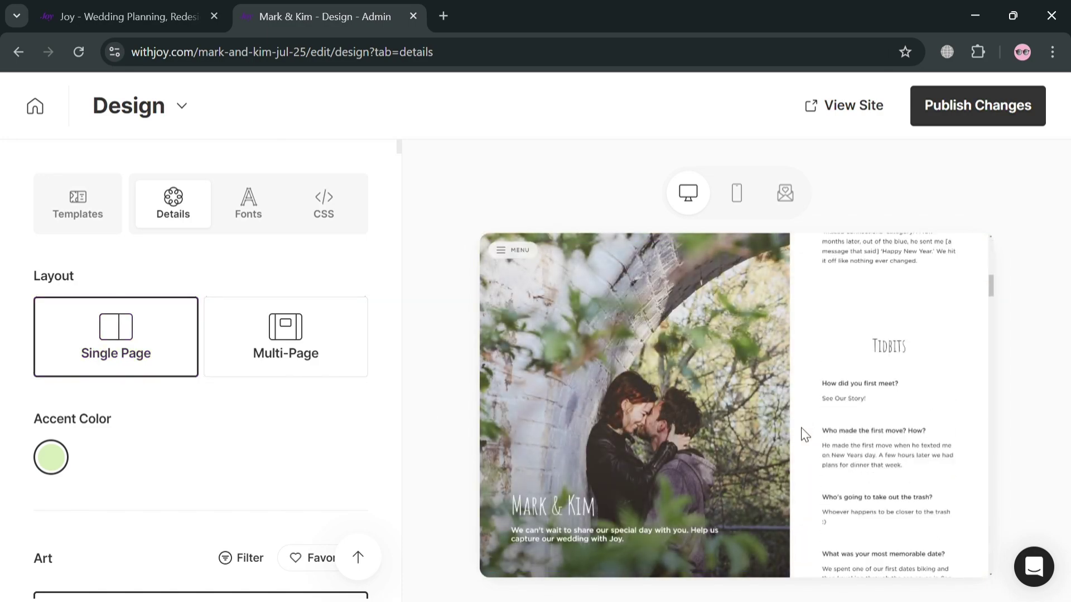
scroll(803, 433, "down", 3)
scroll(803, 433, "down", 3)
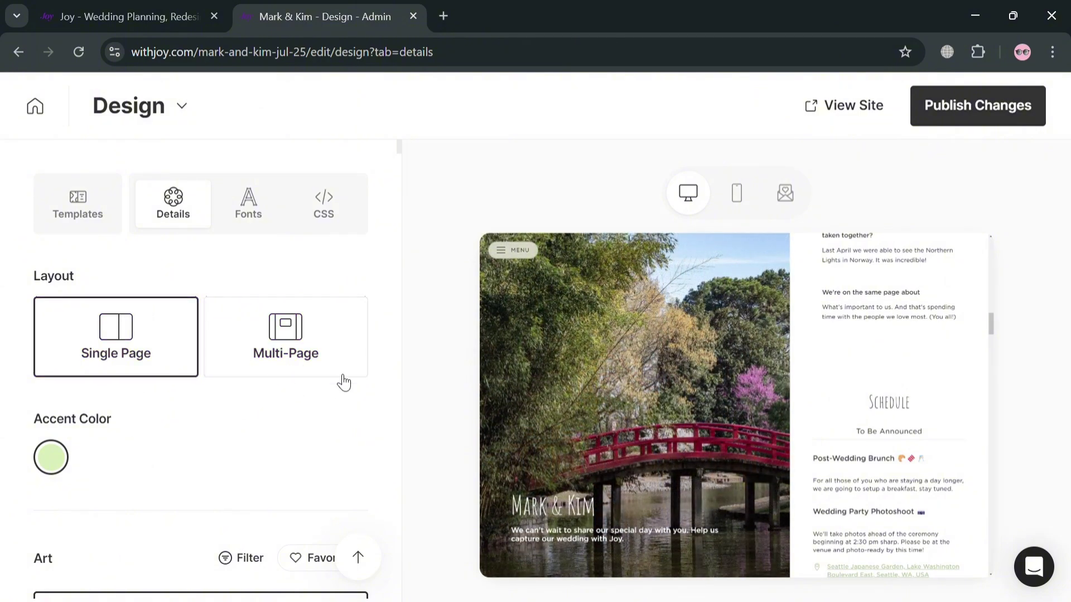
scroll(112, 472, "down", 5)
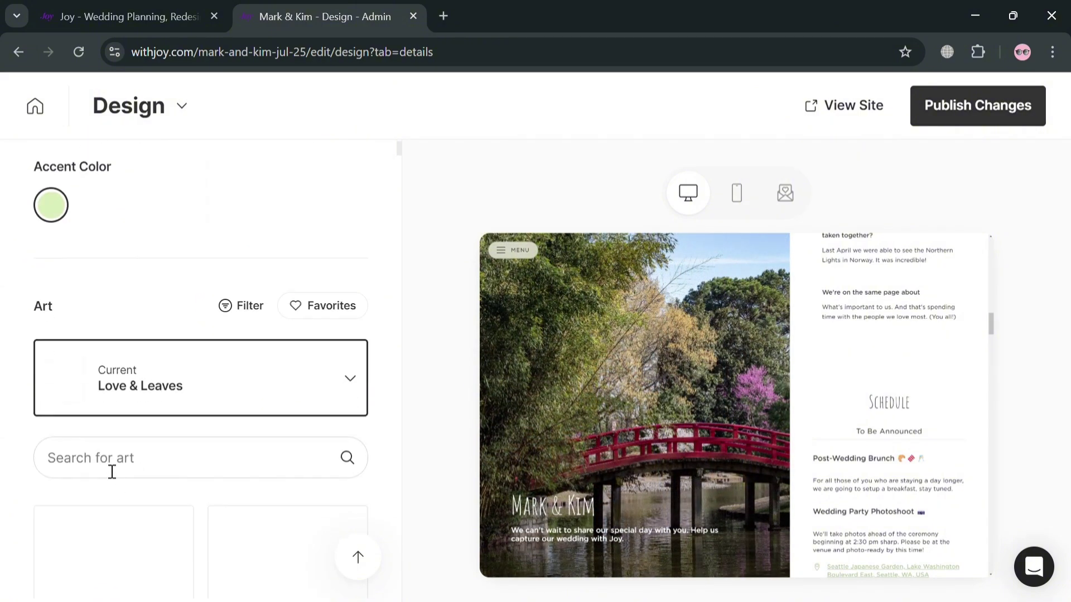
Set the accent colour to teal #149DAE and use it as the art background
left_click(63, 208)
left_click(136, 367)
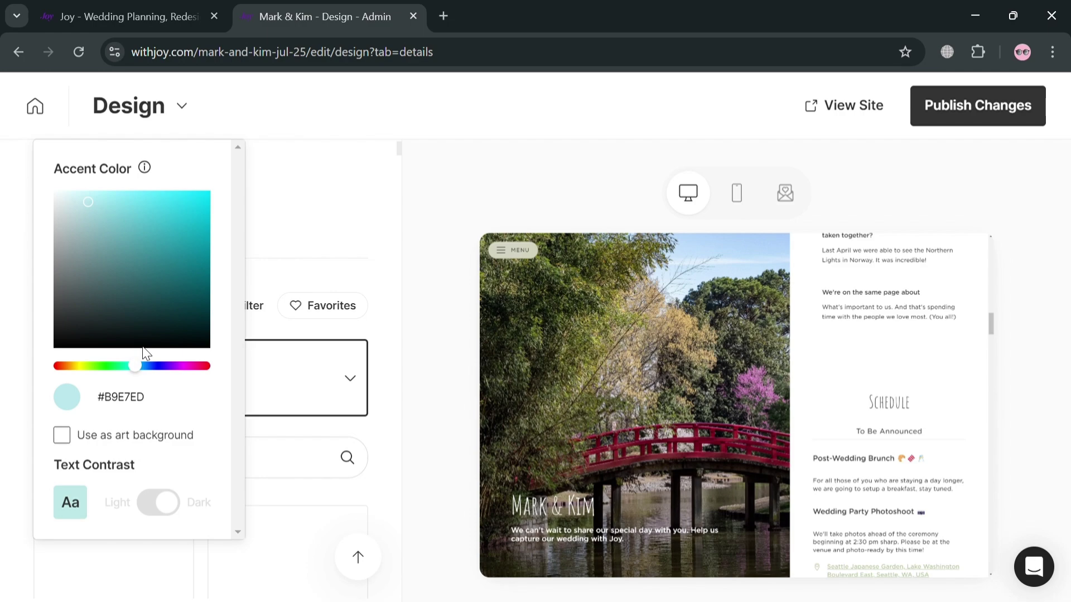
left_click_drag(191, 273, 192, 242)
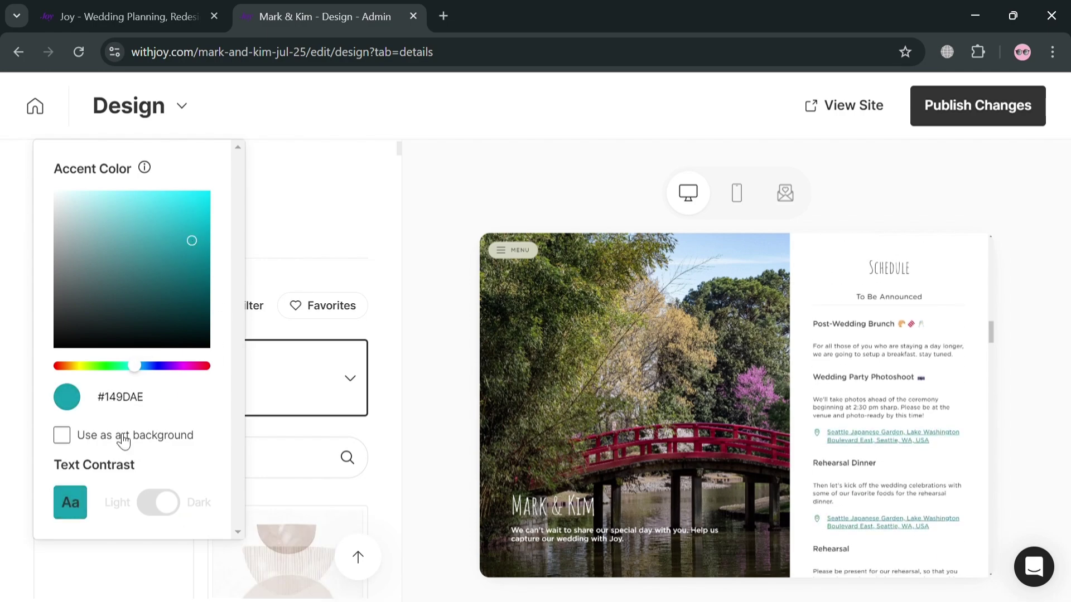
left_click(62, 436)
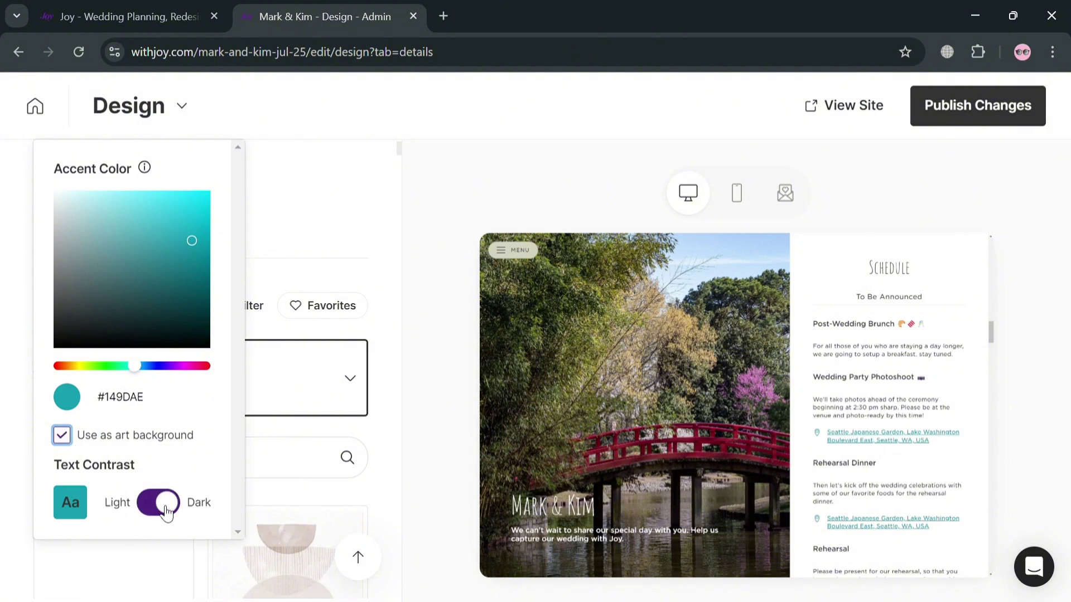
left_click(306, 258)
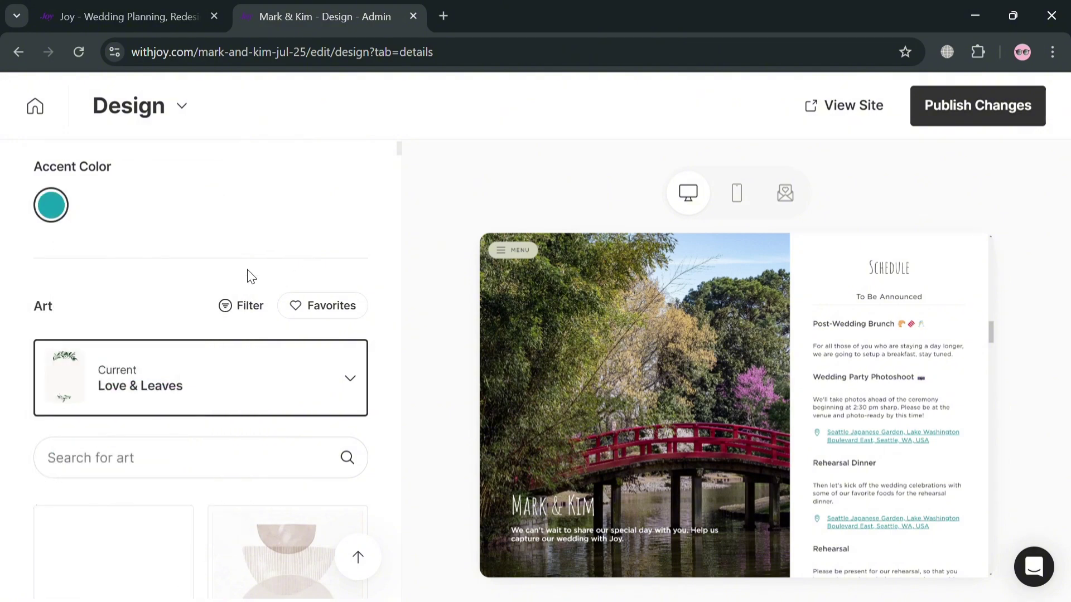
scroll(282, 369, "down", 4)
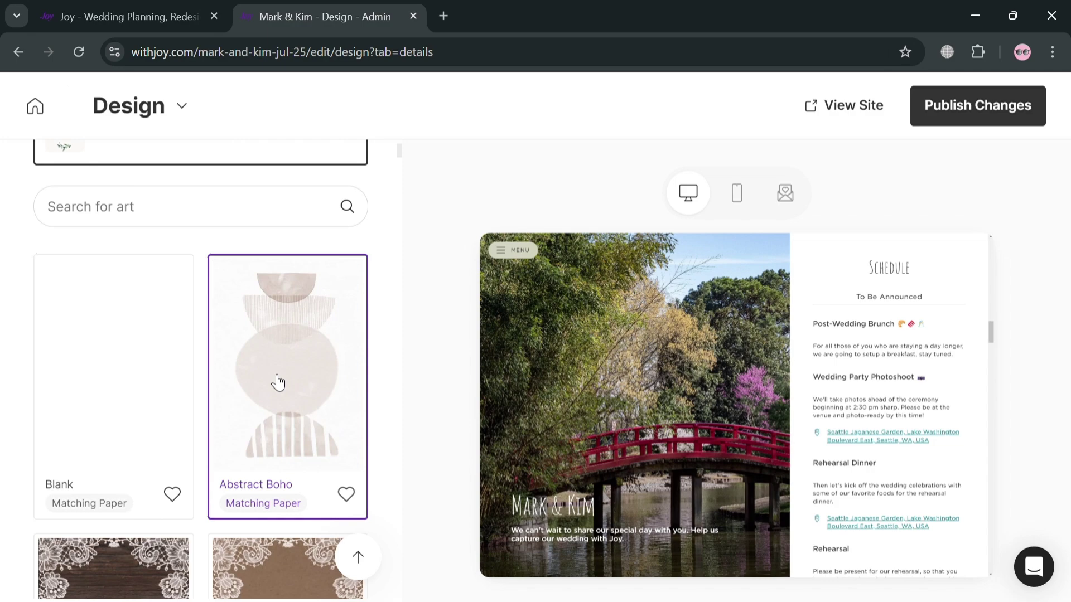
scroll(285, 346, "up", 1)
scroll(290, 307, "down", 5)
scroll(295, 346, "down", 7)
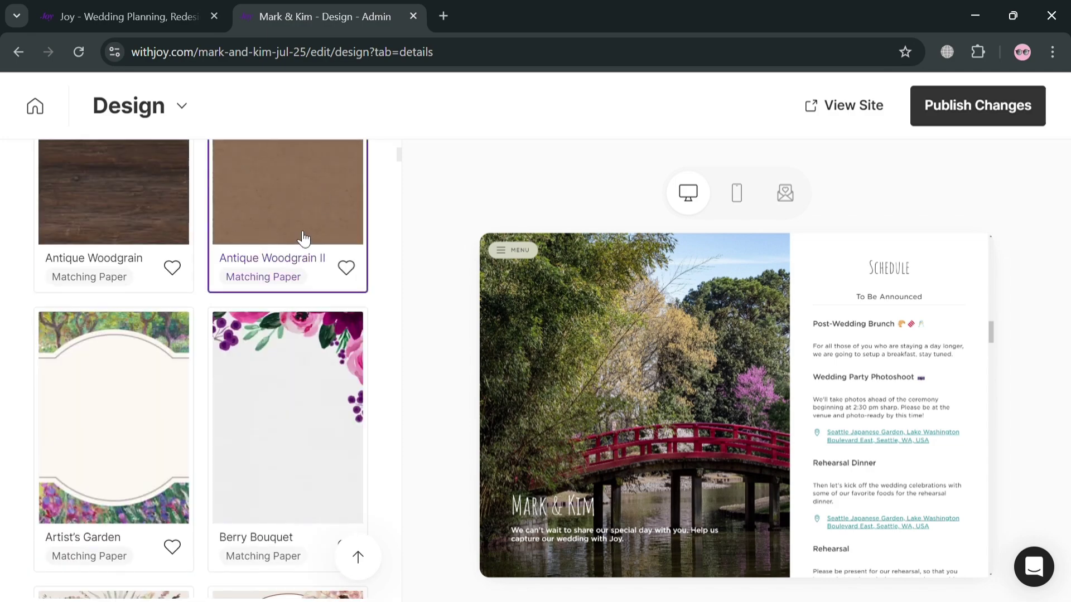
scroll(270, 373, "up", 4)
scroll(266, 371, "down", 1)
scroll(240, 373, "down", 5)
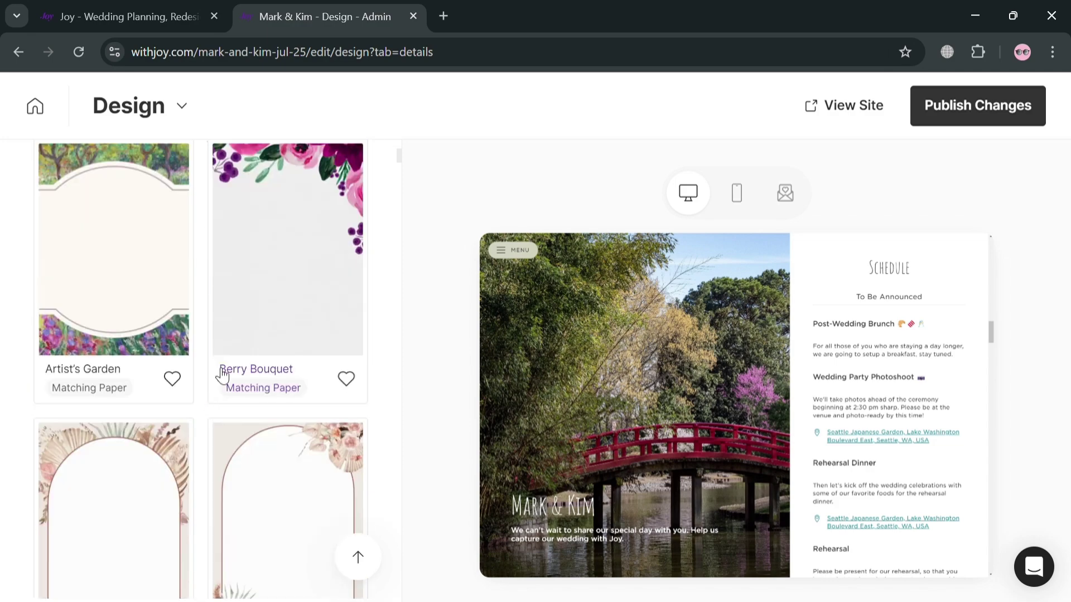
scroll(153, 434, "down", 5)
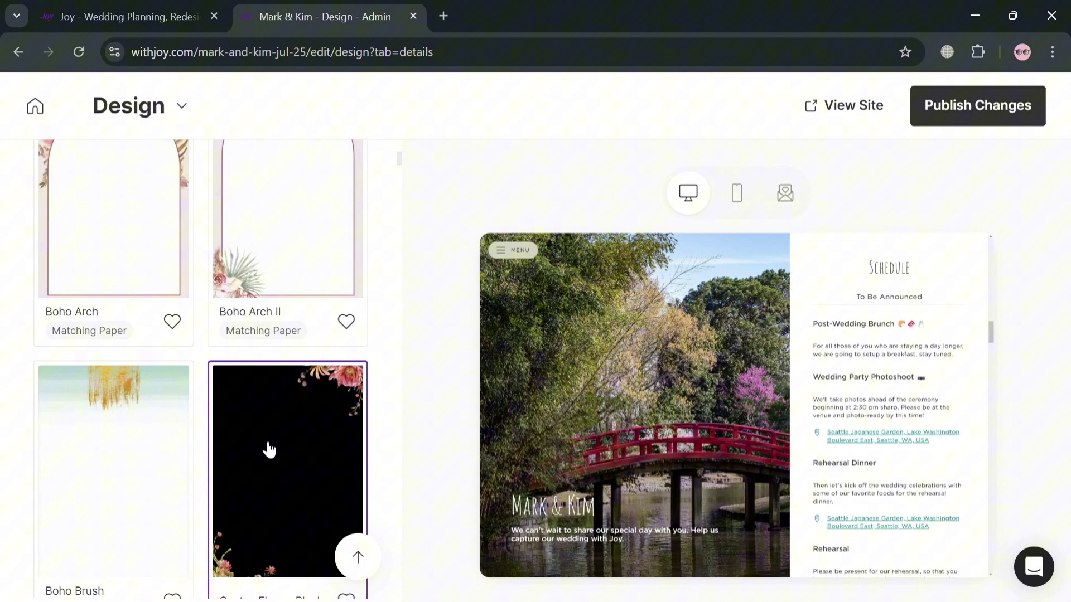
scroll(269, 446, "up", 5)
scroll(267, 442, "up", 8)
scroll(266, 438, "up", 7)
scroll(268, 434, "up", 6)
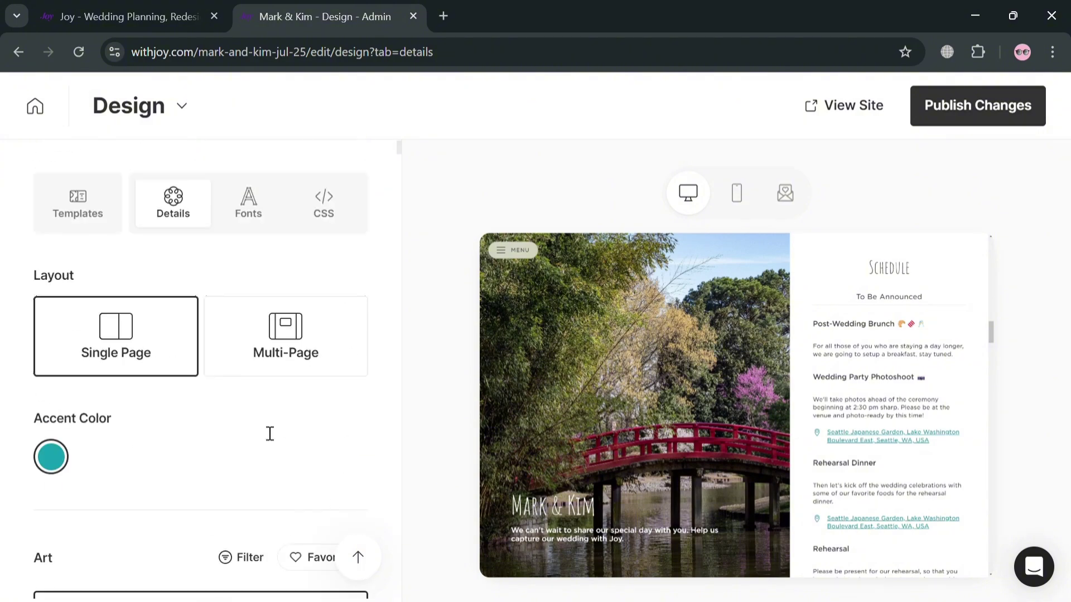
Replace the Amatic SC header font with the Dynalight script font
left_click(251, 216)
scroll(184, 426, "down", 5)
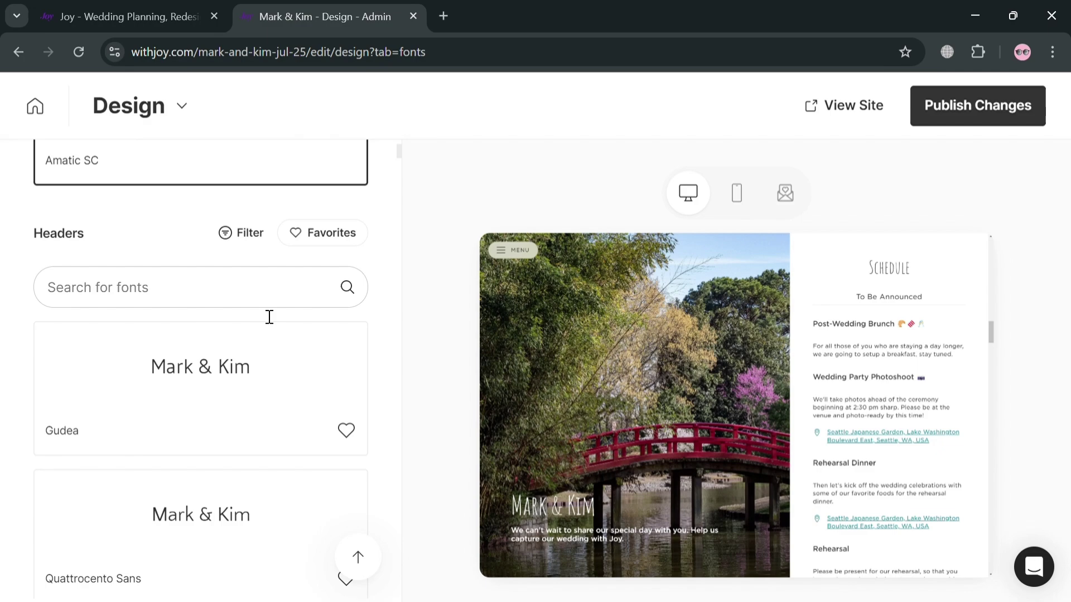
scroll(189, 450, "down", 5)
scroll(189, 450, "down", 5)
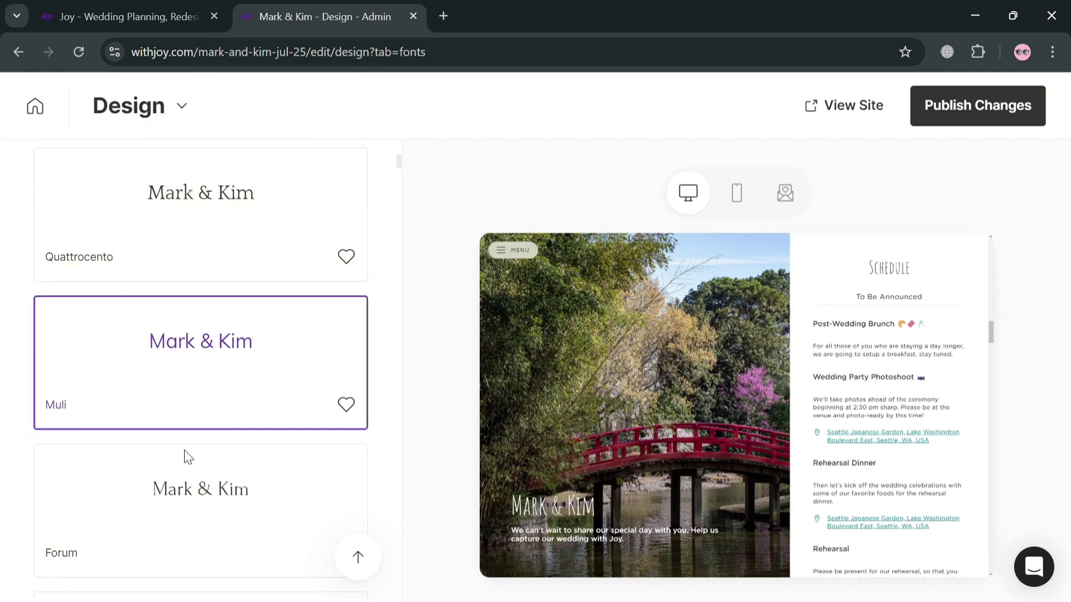
scroll(187, 455, "down", 5)
scroll(269, 418, "down", 3)
scroll(267, 462, "down", 3)
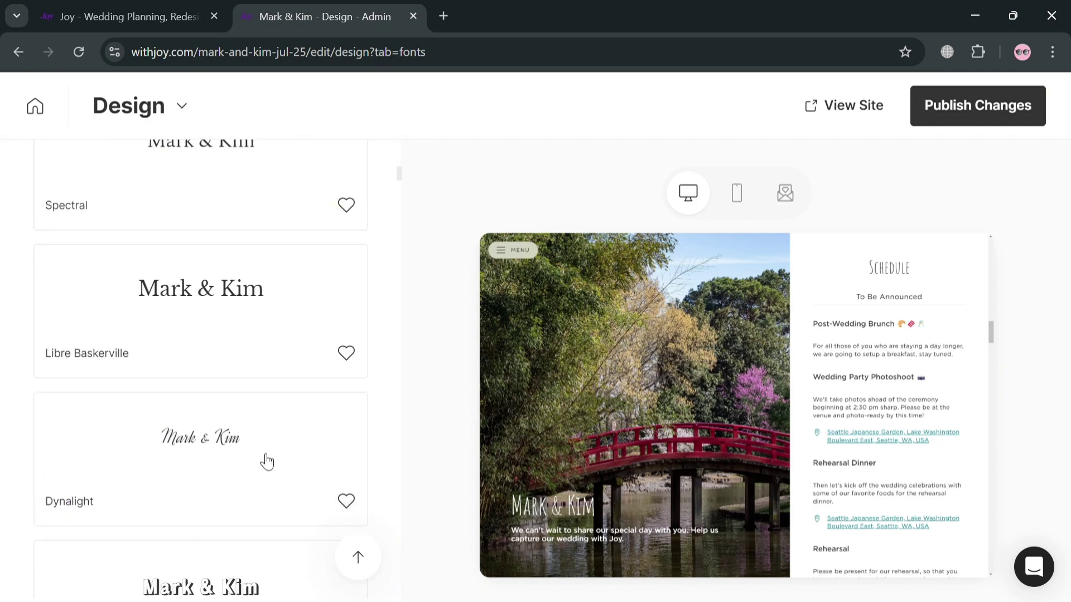
scroll(262, 460, "down", 3)
left_click(296, 306)
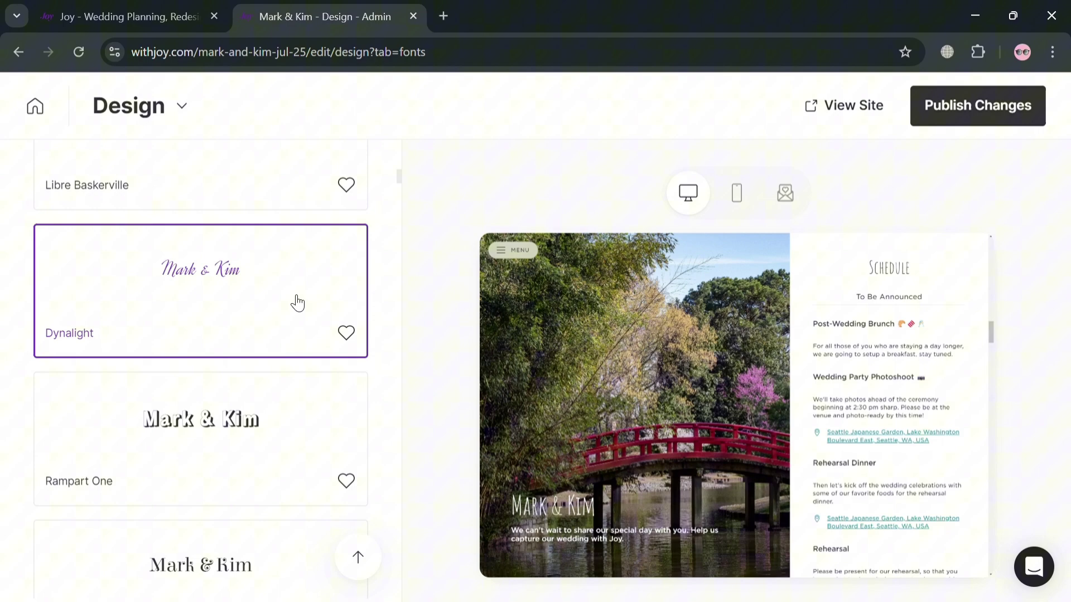
left_click(298, 303)
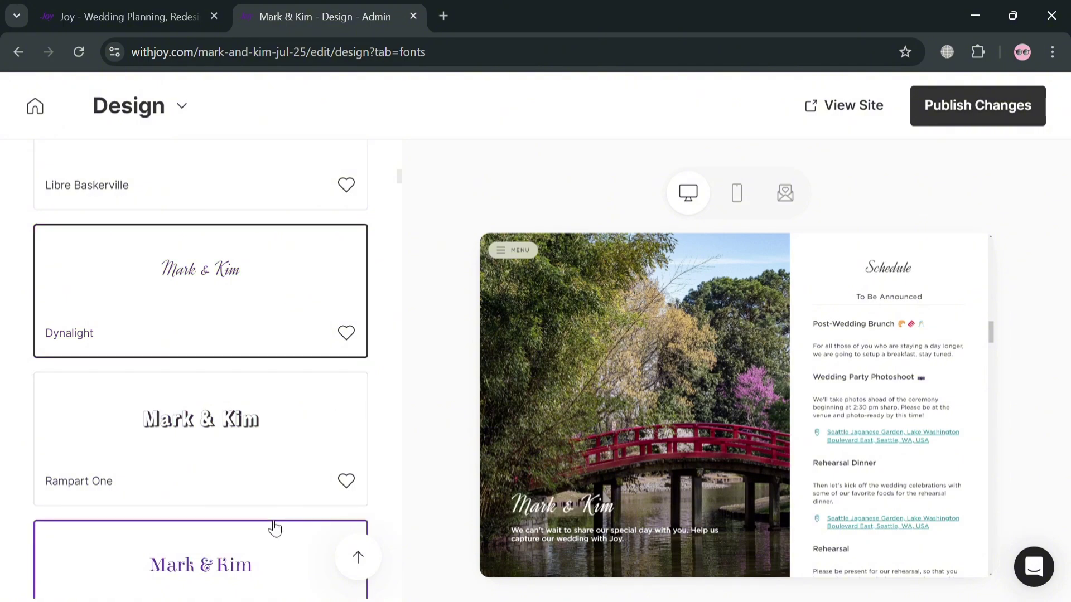
scroll(268, 516, "up", 5)
scroll(258, 490, "up", 5)
scroll(263, 485, "up", 5)
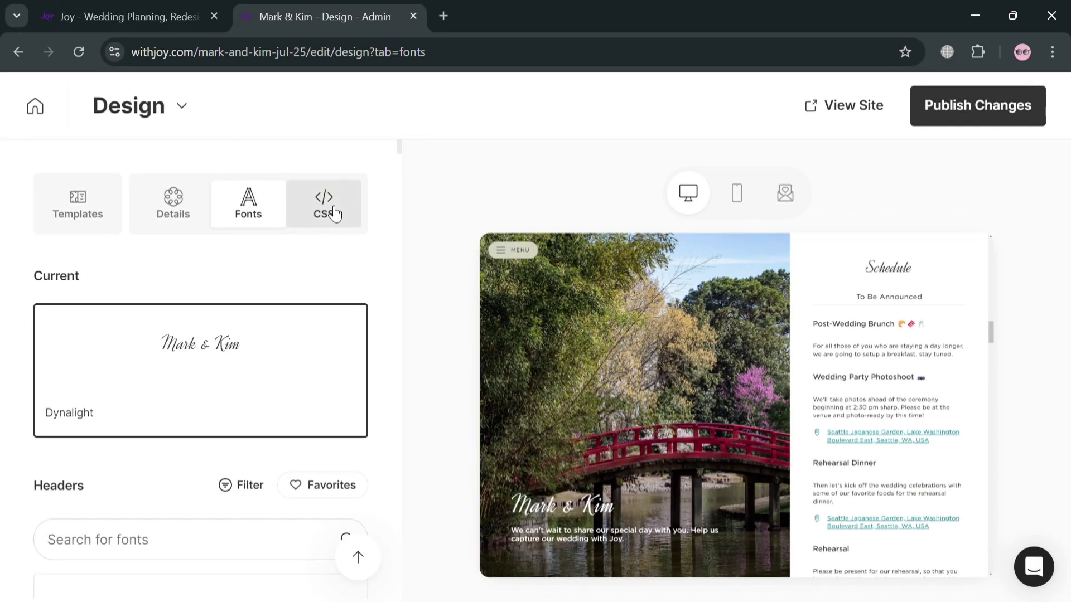
Look at the CSS tab, then open the Home page's Welcome editor from the pages list
left_click(329, 211)
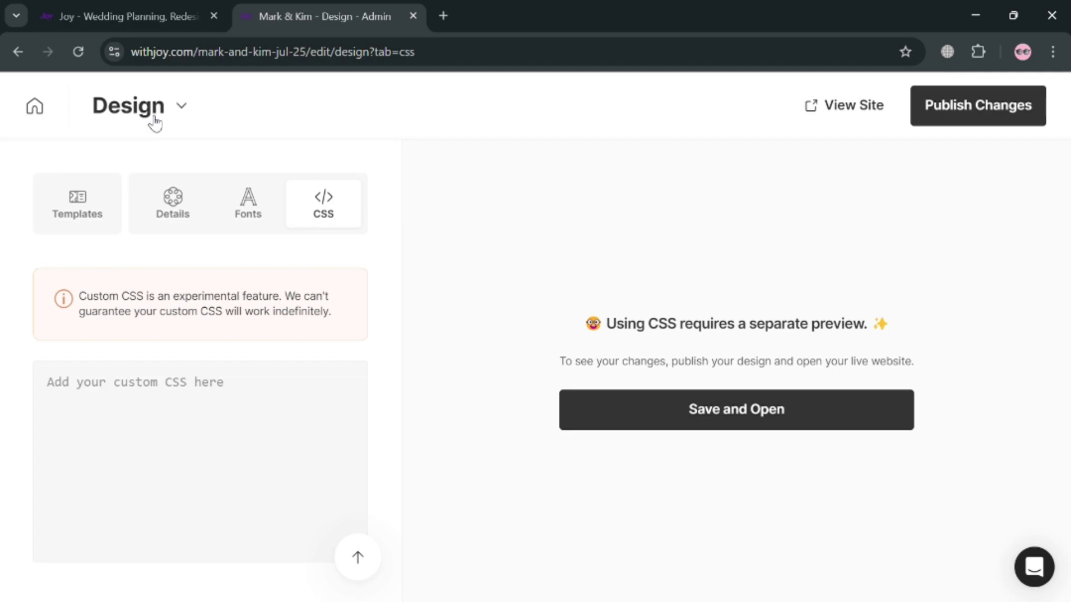
left_click(156, 120)
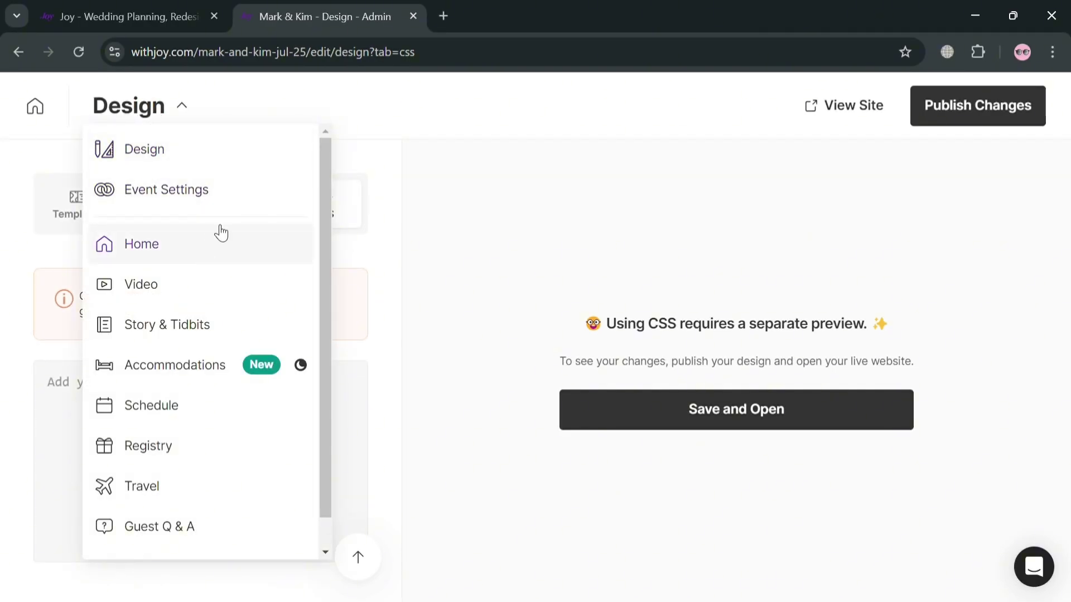
left_click(228, 246)
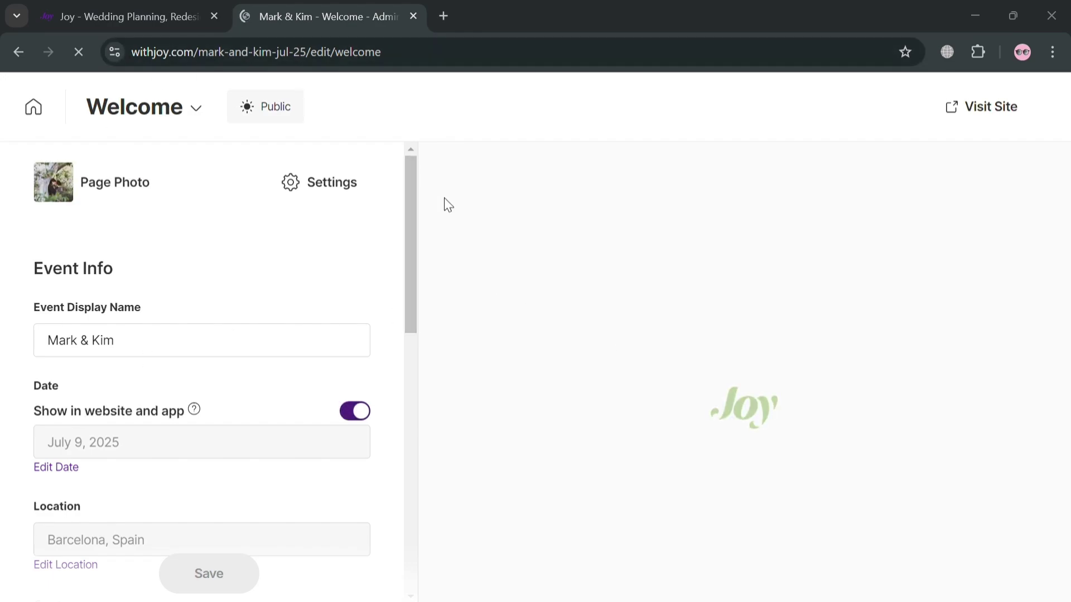
scroll(306, 364, "down", 5)
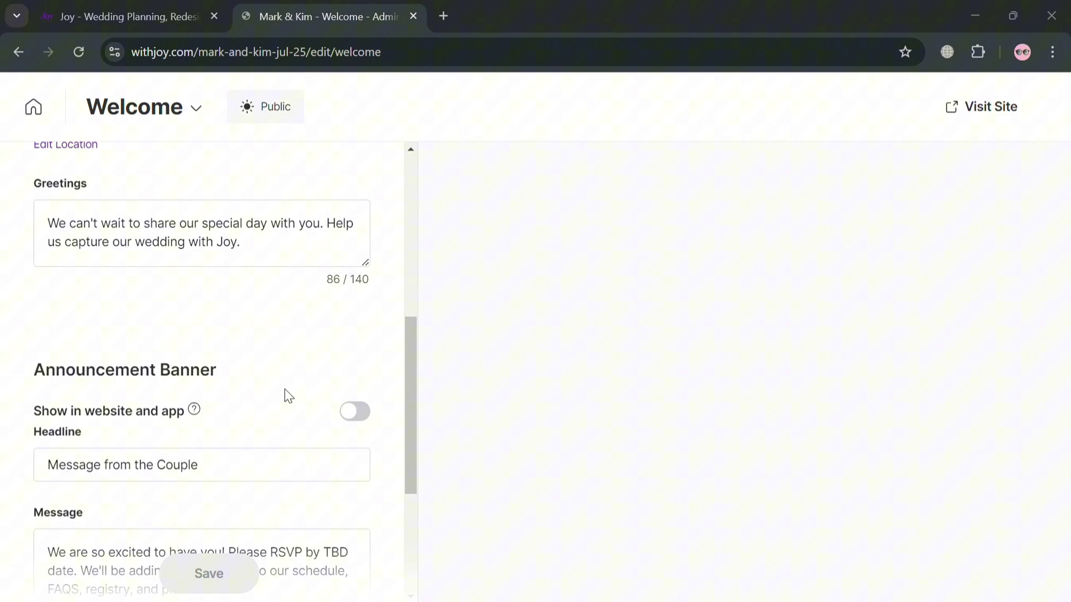
scroll(336, 270, "down", 2)
scroll(336, 269, "up", 2)
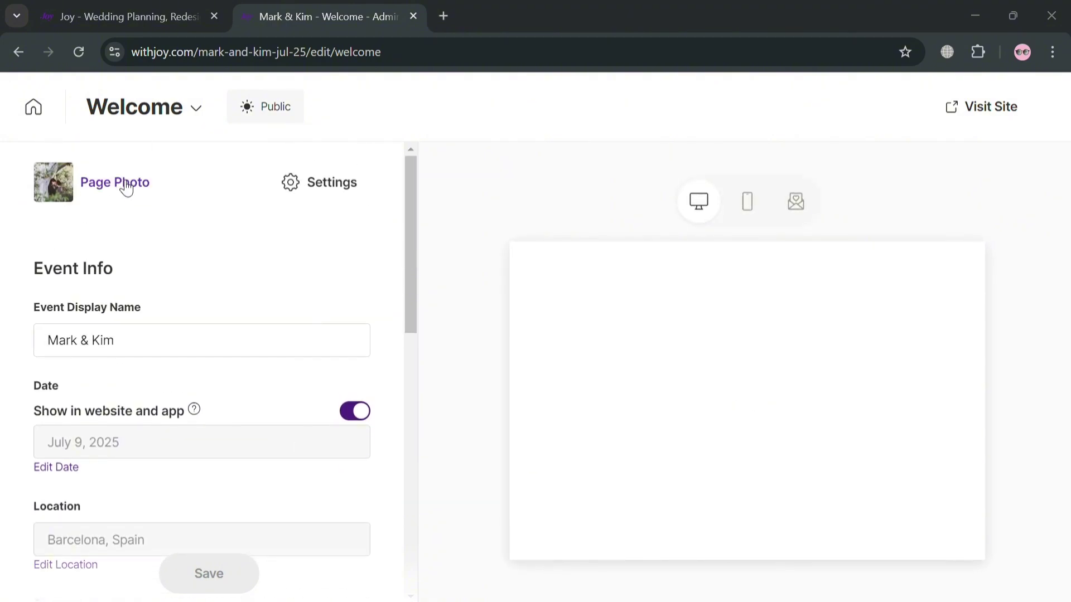
left_click(98, 186)
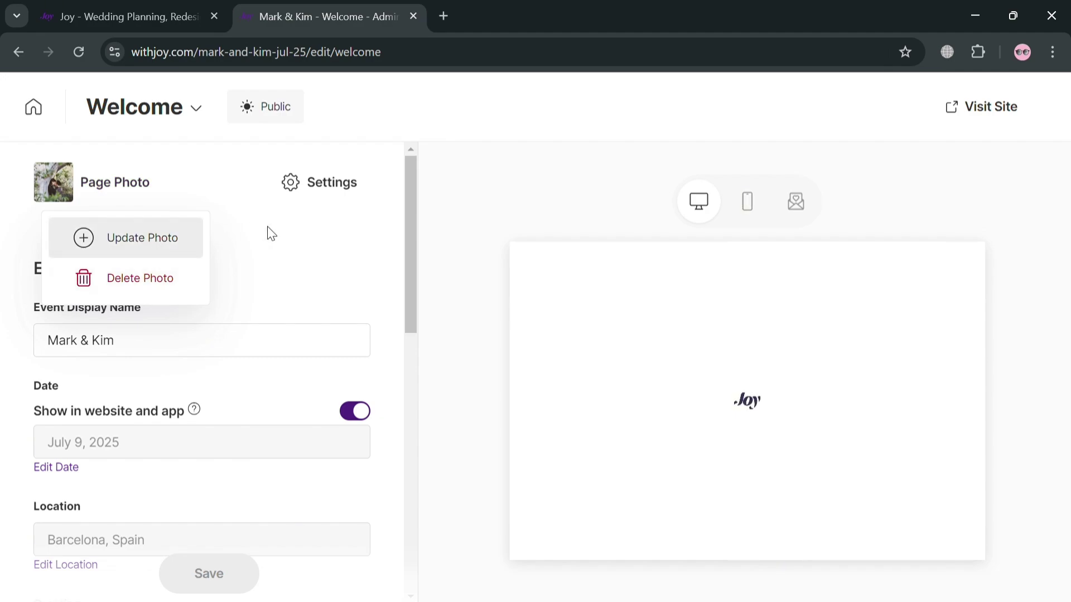
left_click(311, 199)
scroll(237, 329, "down", 3)
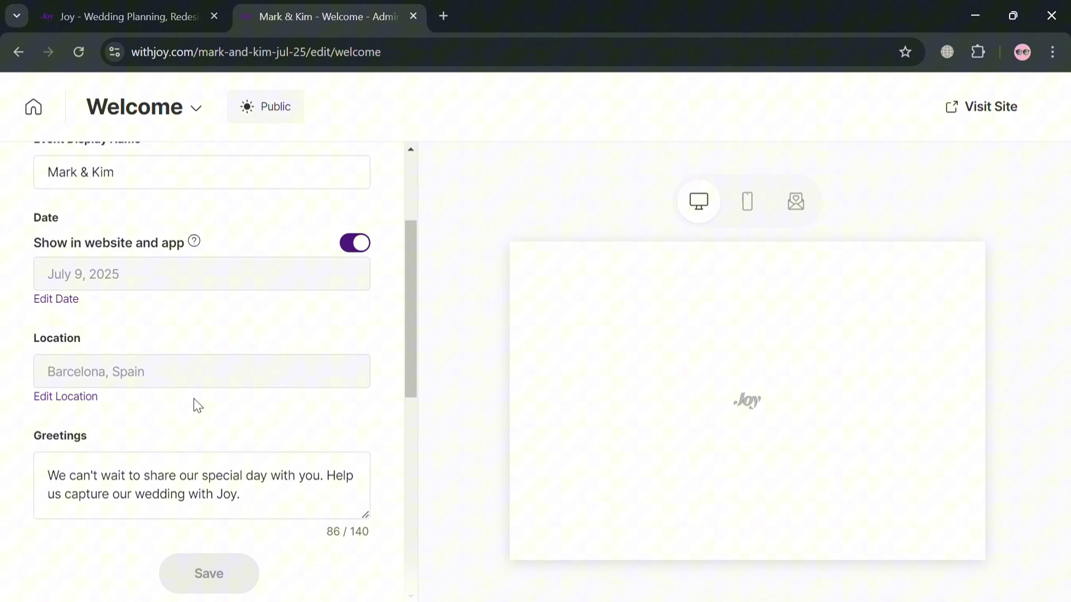
scroll(173, 390, "down", 2)
left_click(260, 406)
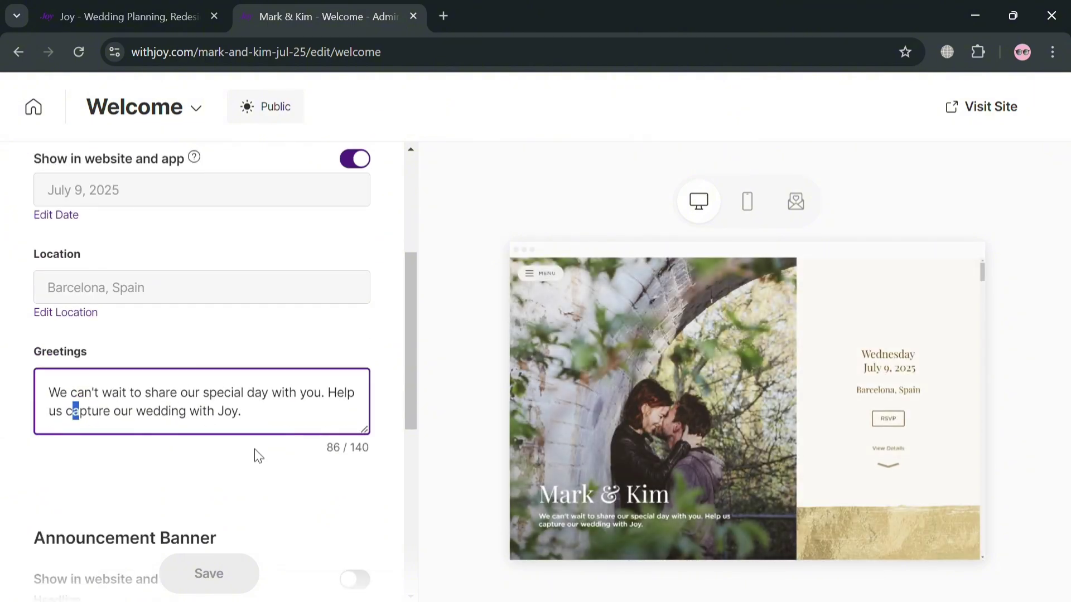
left_click(258, 456)
scroll(375, 502, "up", 2)
scroll(254, 364, "up", 3)
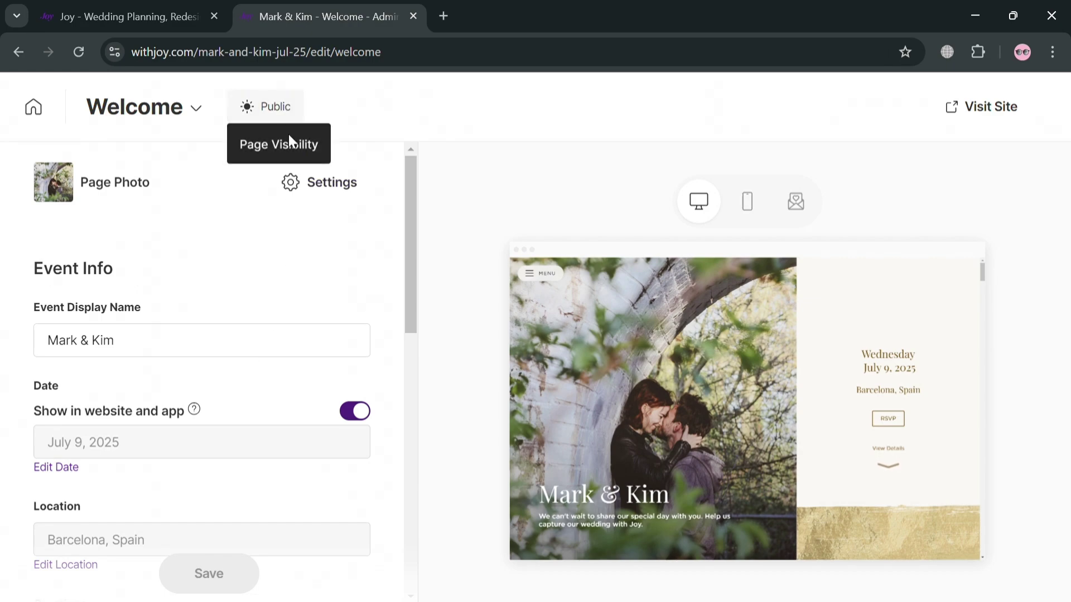
Preview the site on mobile and as stationery, then return to desktop
left_click(748, 217)
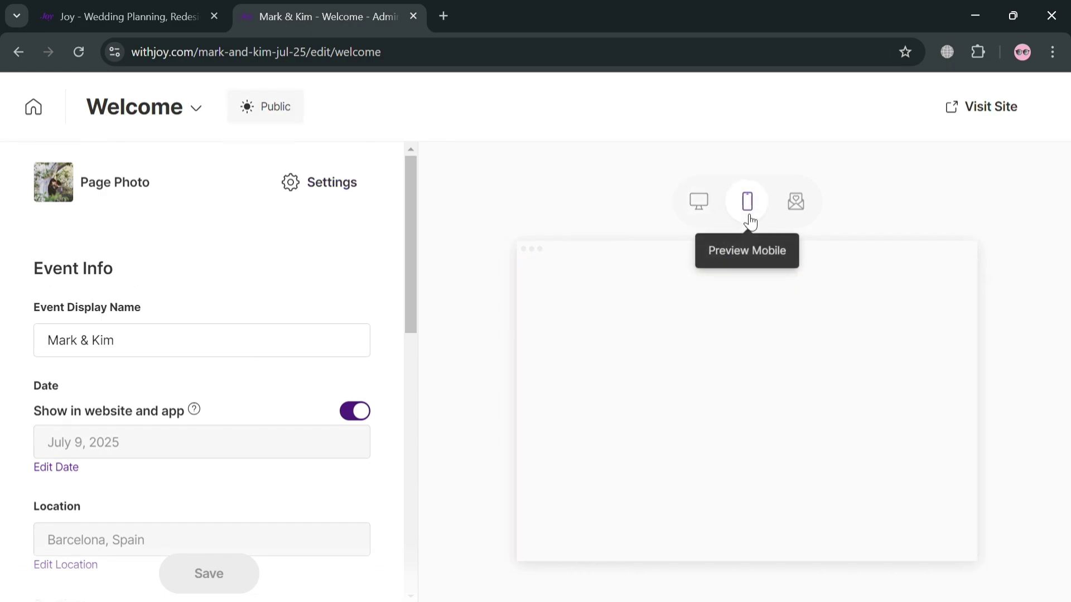
left_click(798, 204)
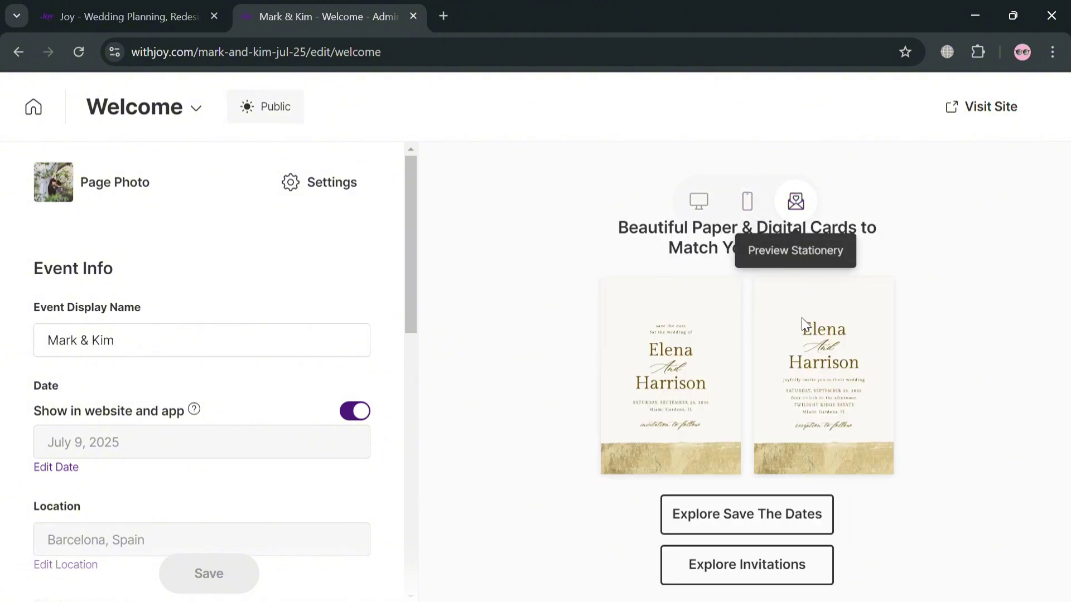
left_click(698, 202)
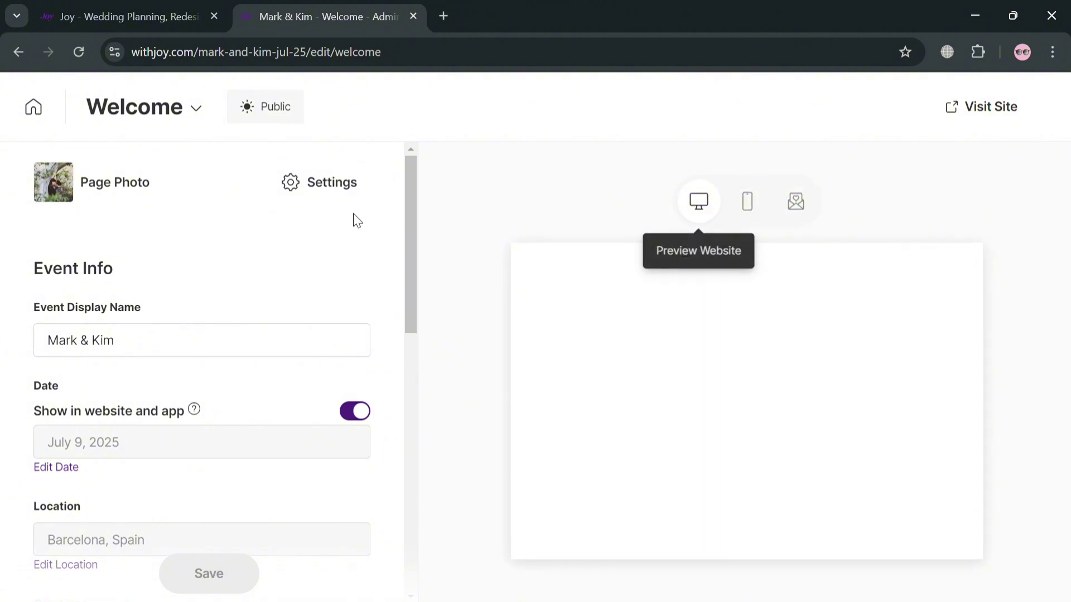
scroll(206, 362, "down", 10)
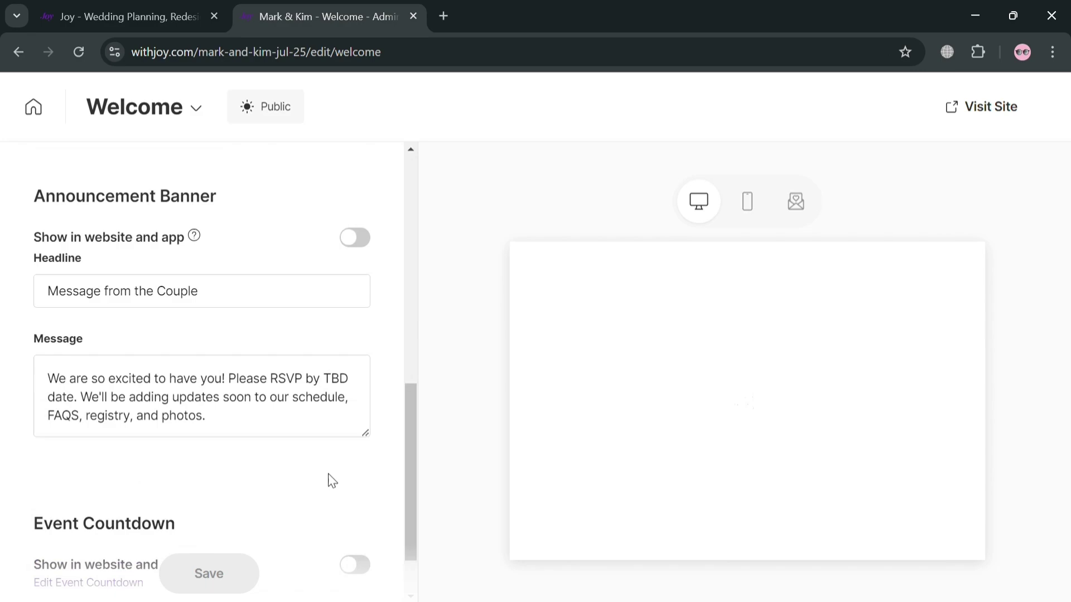
scroll(276, 520, "down", 2)
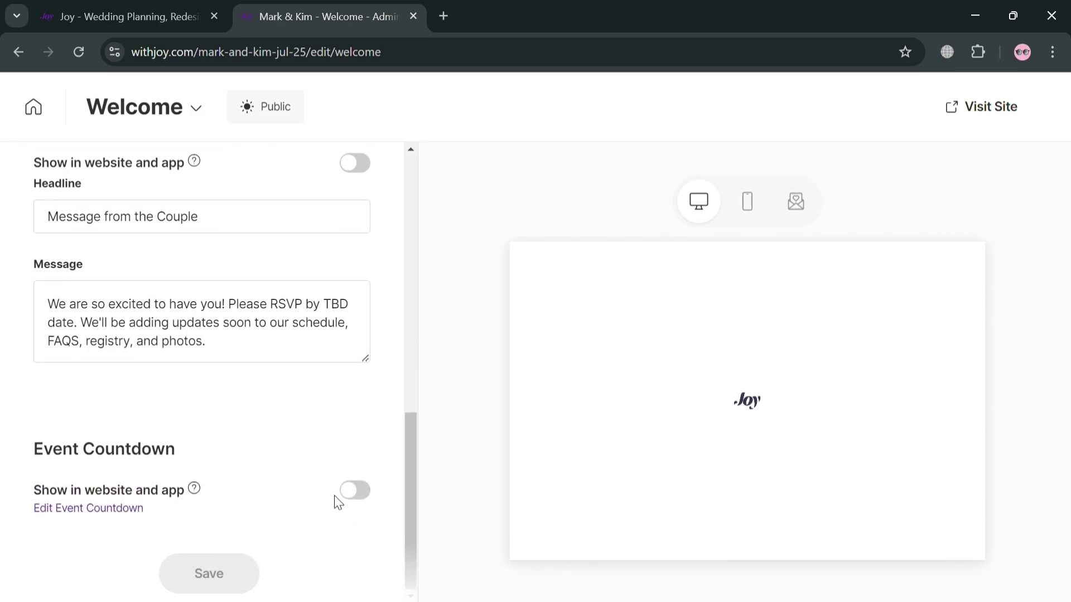
Leave Event Countdown off, save the Welcome page, and bring up the page list
left_click(364, 502)
left_click(364, 502)
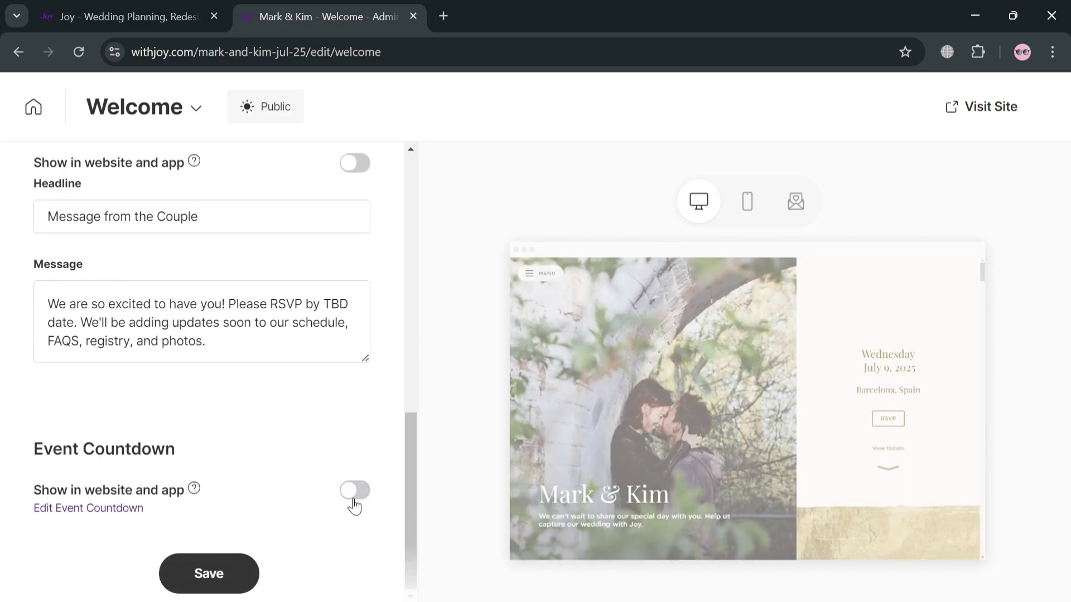
left_click(210, 573)
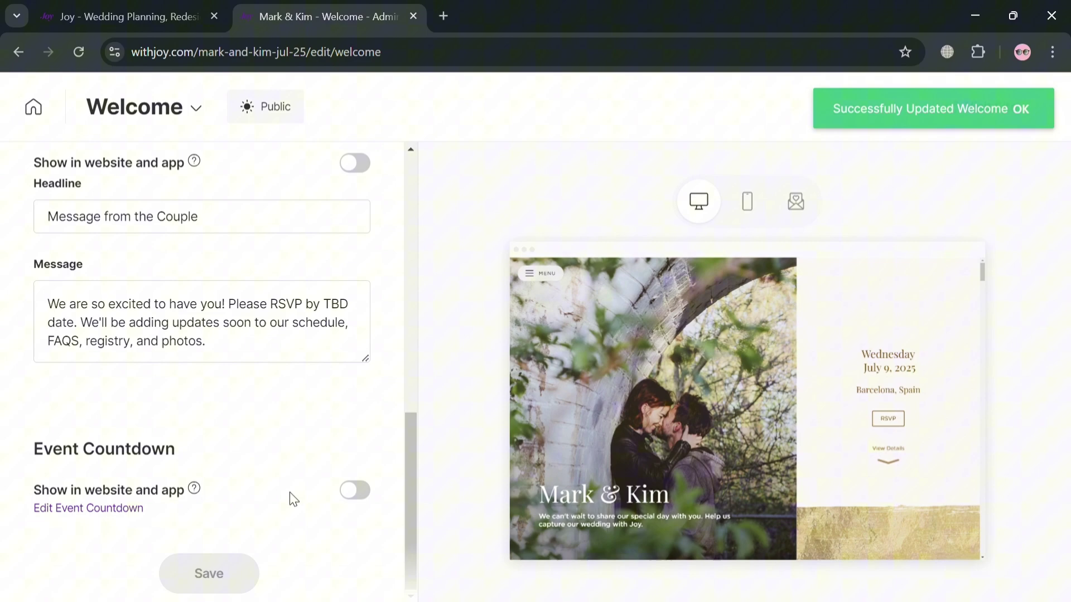
scroll(290, 485, "up", 5)
left_click(186, 113)
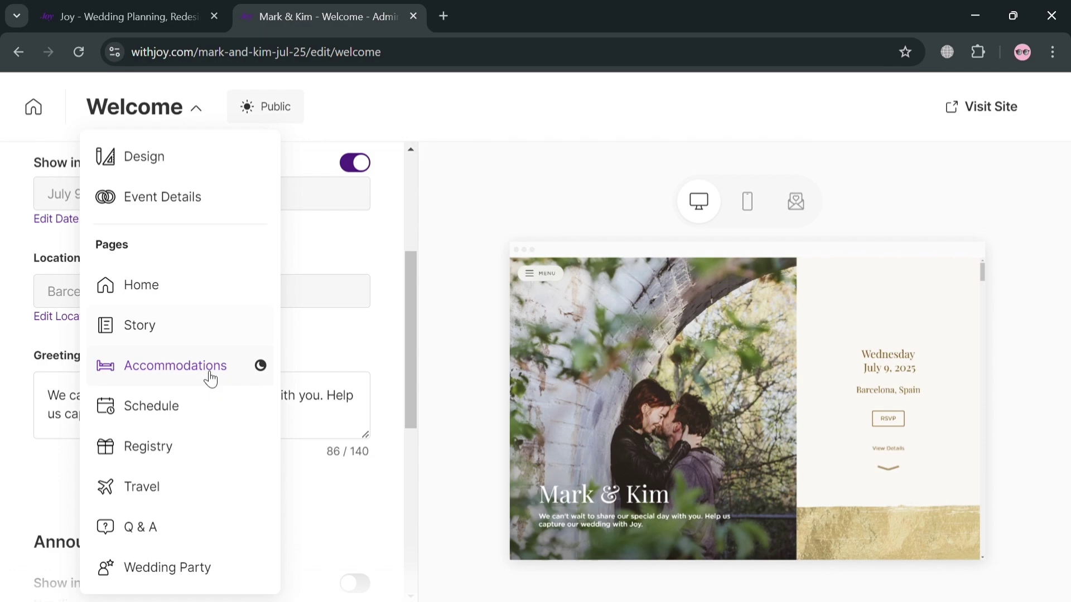
Open the Story page and look over its story text without changes
left_click(219, 327)
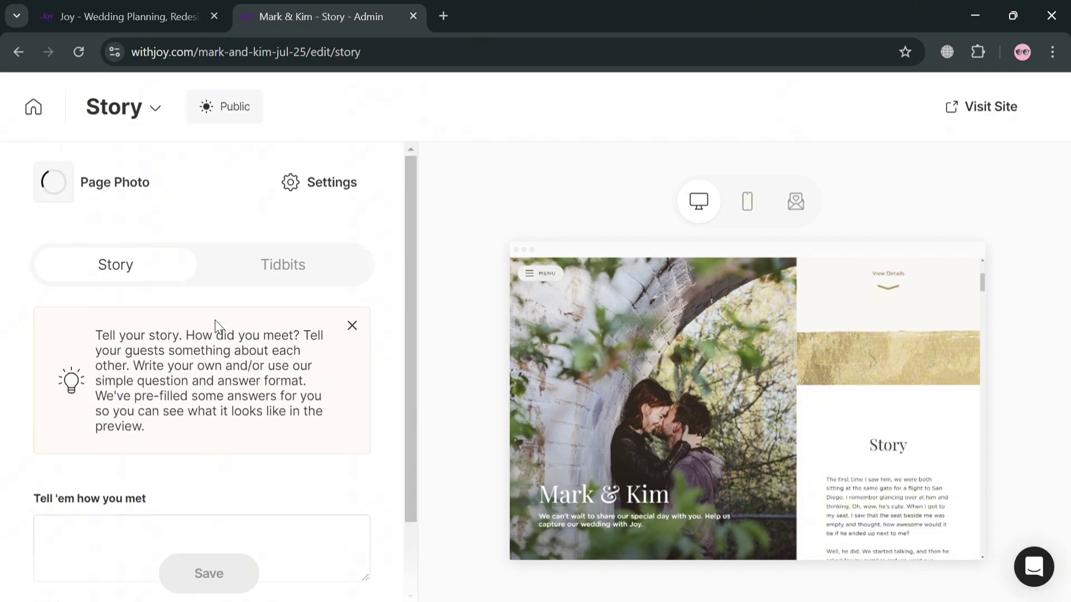
scroll(195, 444, "down", 2)
scroll(195, 444, "down", 4)
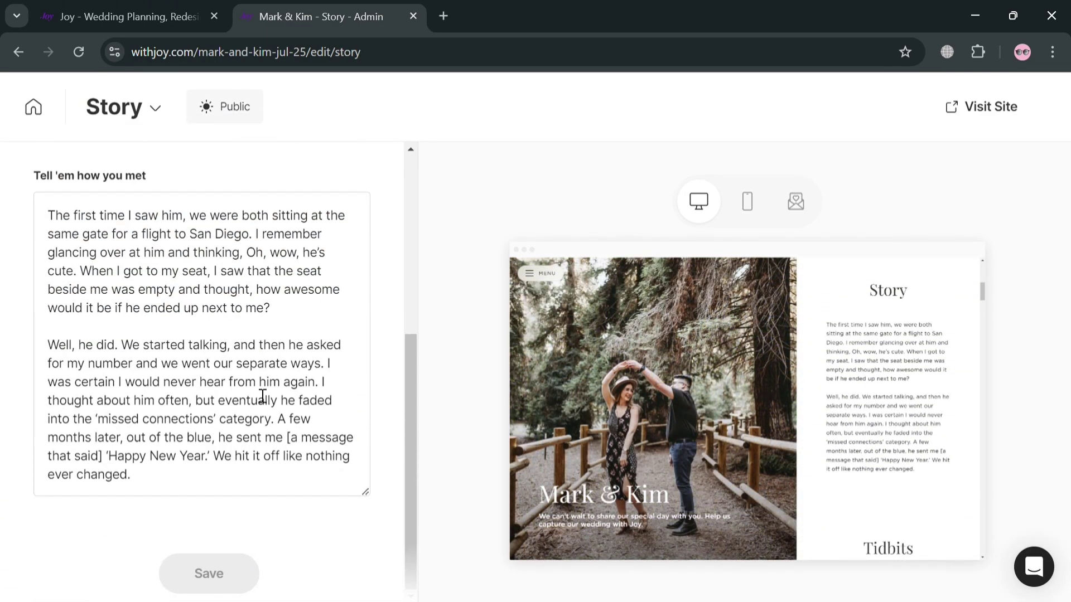
left_click_drag(260, 384, 267, 384)
left_click(238, 231)
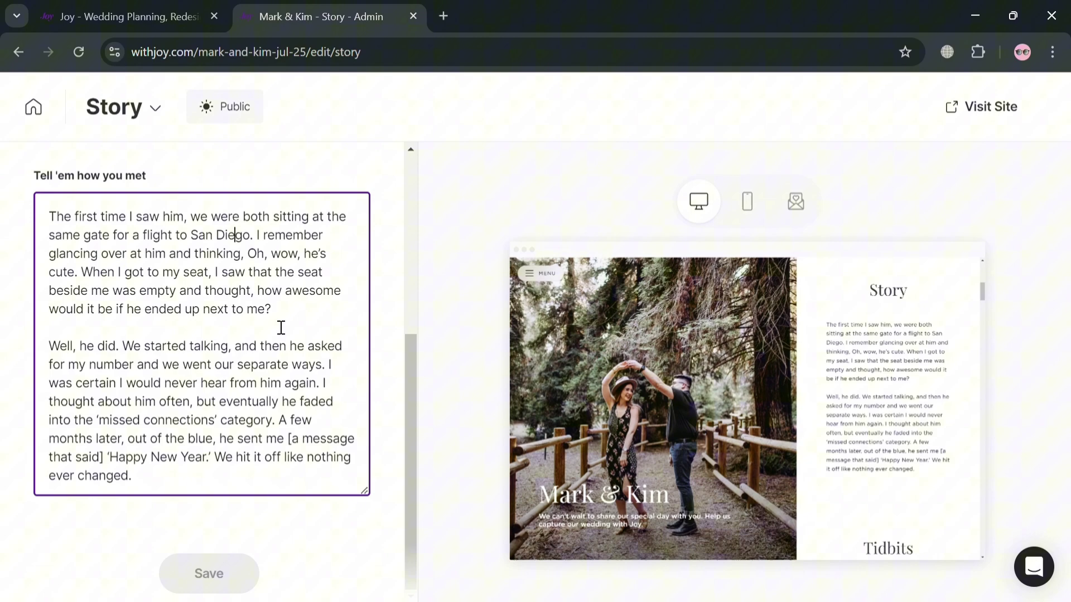
scroll(282, 328, "up", 2)
scroll(179, 421, "down", 2)
scroll(165, 436, "up", 5)
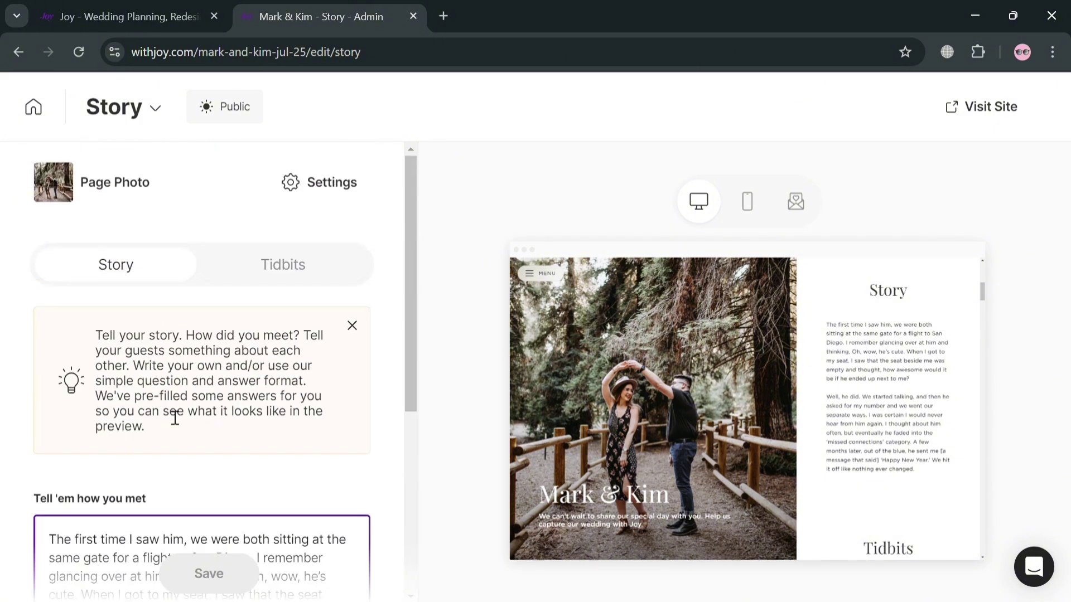
Scroll through the Tidbits questions, then bring up the page list
left_click(285, 265)
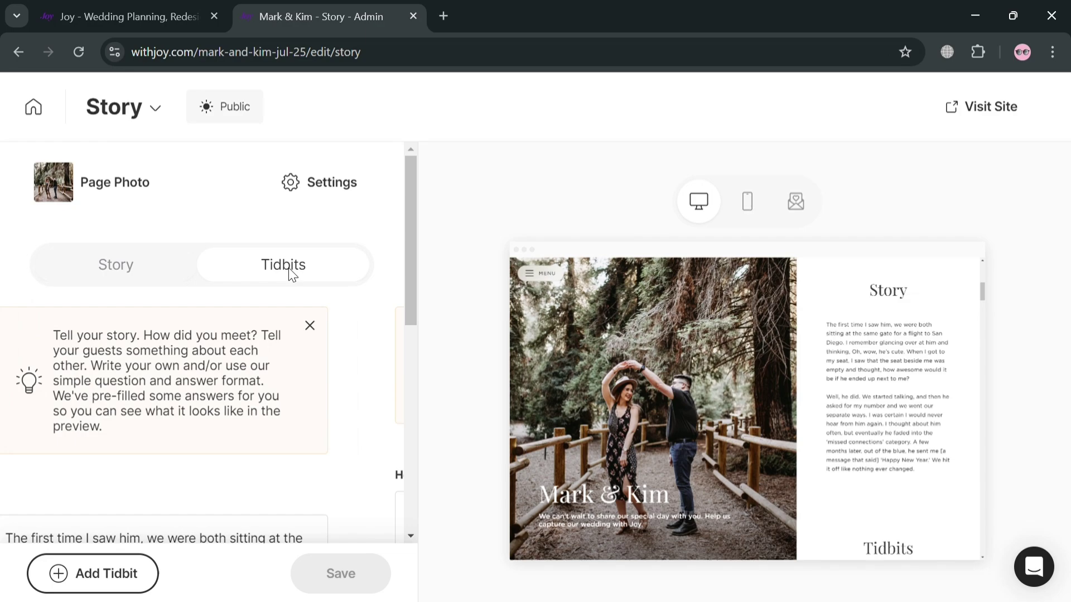
scroll(268, 358, "down", 3)
scroll(179, 310, "down", 1)
scroll(192, 320, "down", 4)
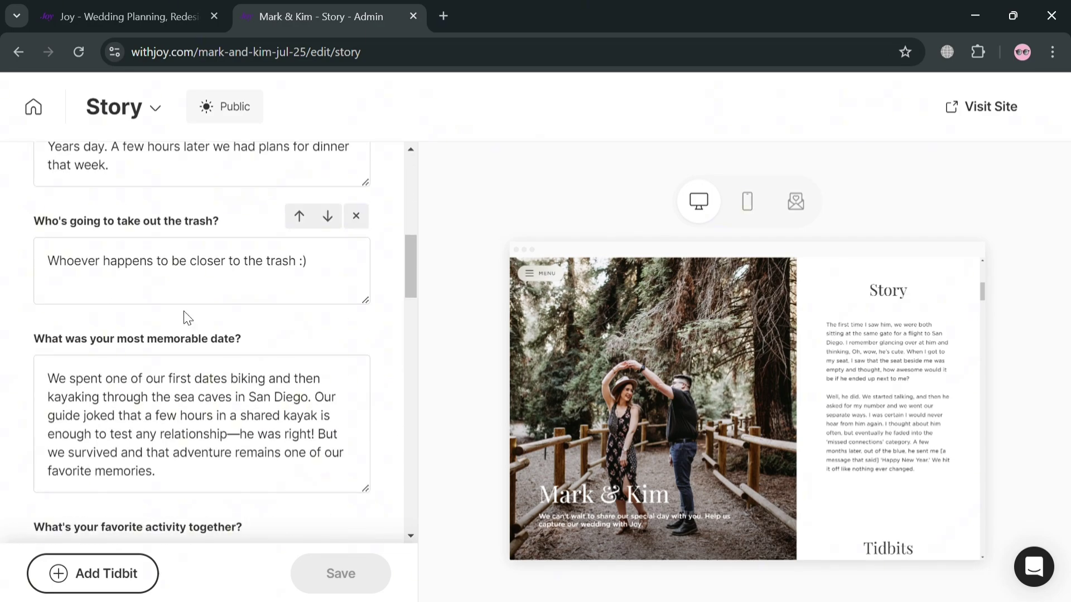
scroll(239, 353, "down", 3)
scroll(242, 351, "down", 3)
scroll(242, 354, "down", 4)
scroll(237, 355, "down", 4)
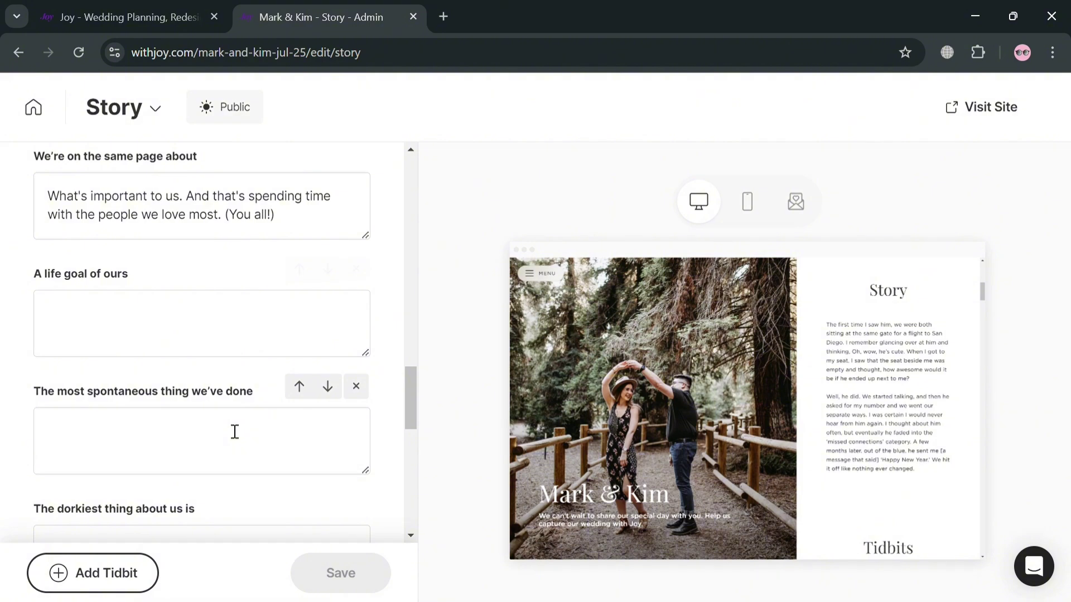
scroll(248, 432, "down", 3)
scroll(262, 391, "down", 2)
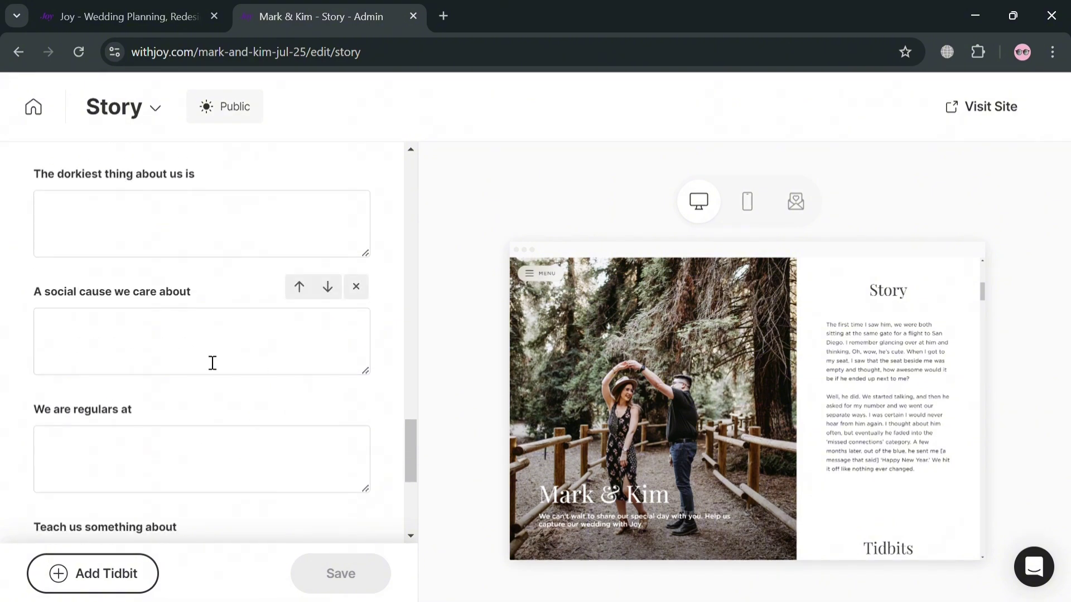
left_click(154, 113)
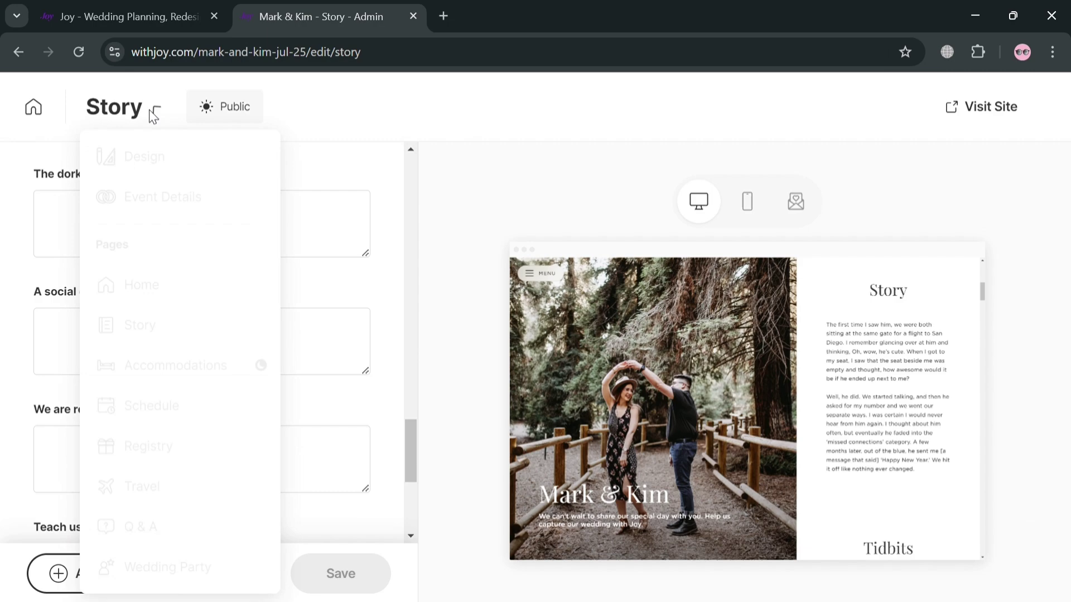
Review the Accommodations page's Couple Note, Venue and Accommodations sections, then reopen the page list
left_click(228, 374)
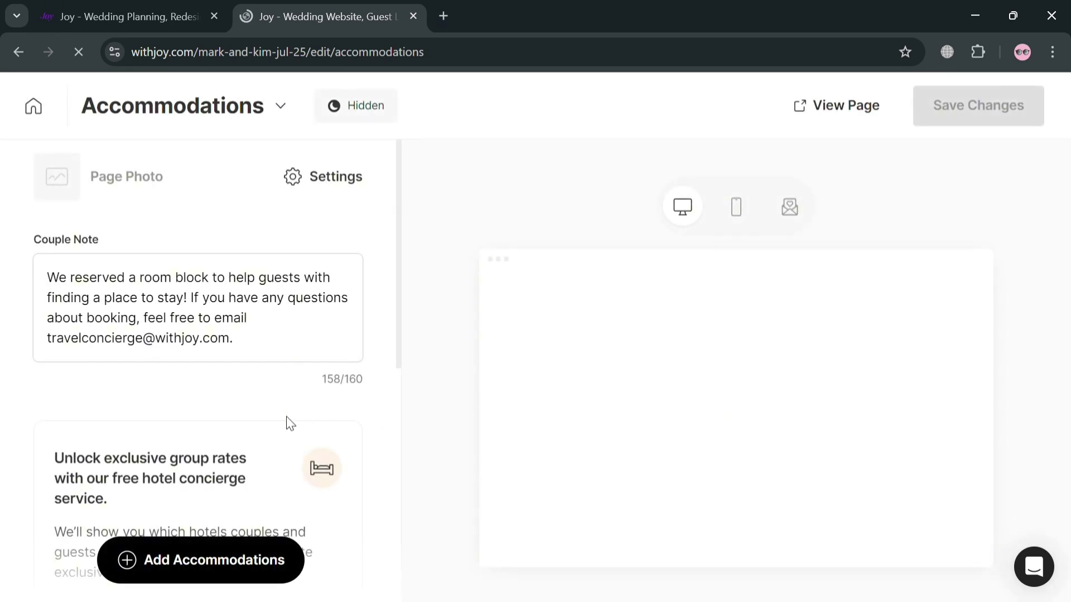
scroll(284, 435, "down", 3)
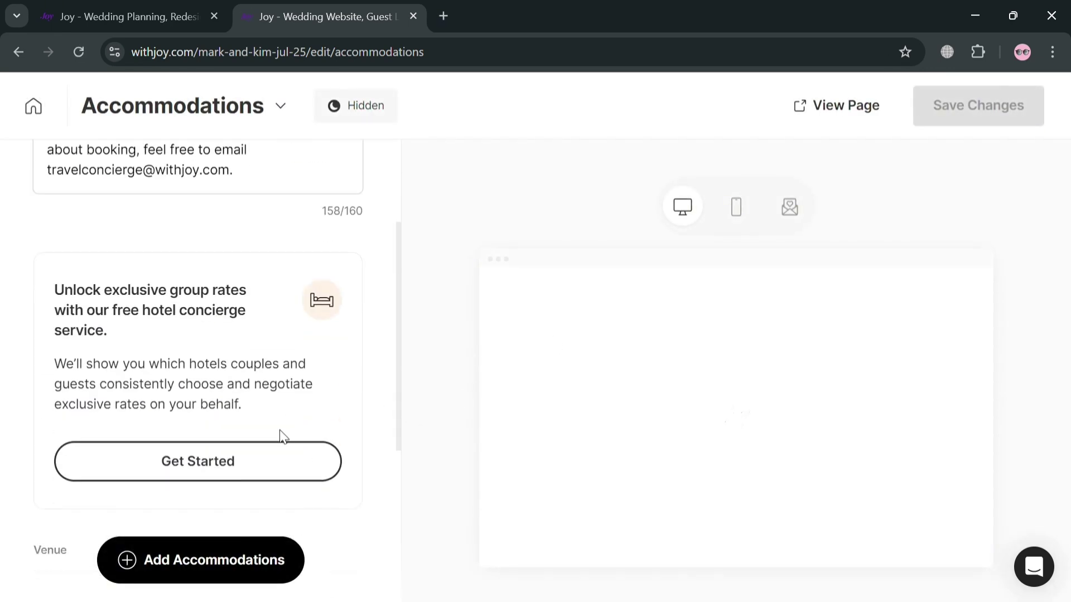
scroll(251, 446, "down", 2)
scroll(269, 382, "down", 4)
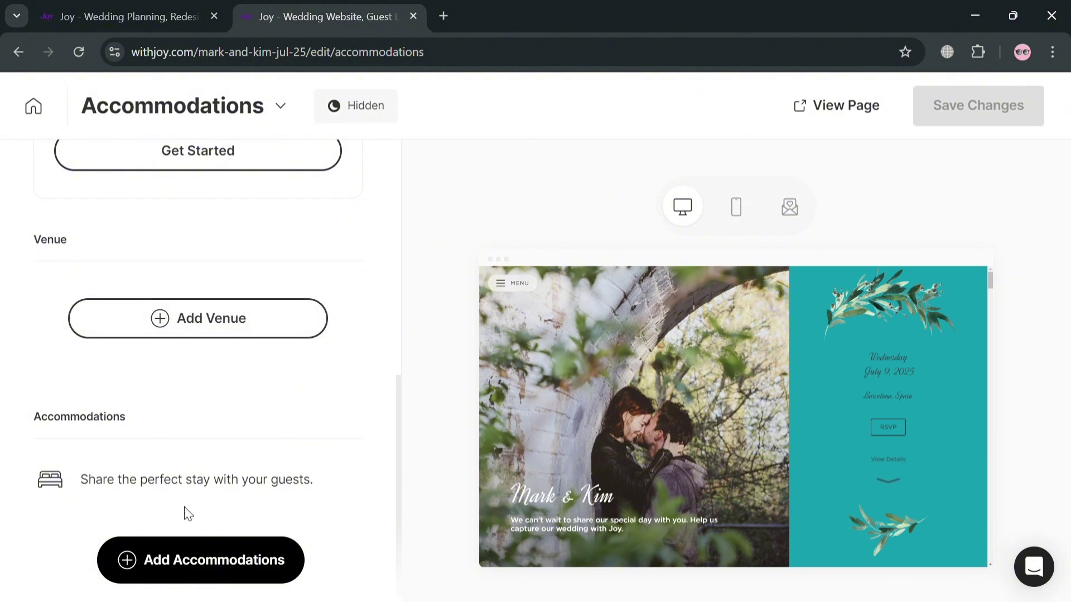
scroll(262, 487, "up", 5)
scroll(244, 471, "up", 3)
scroll(206, 406, "up", 1)
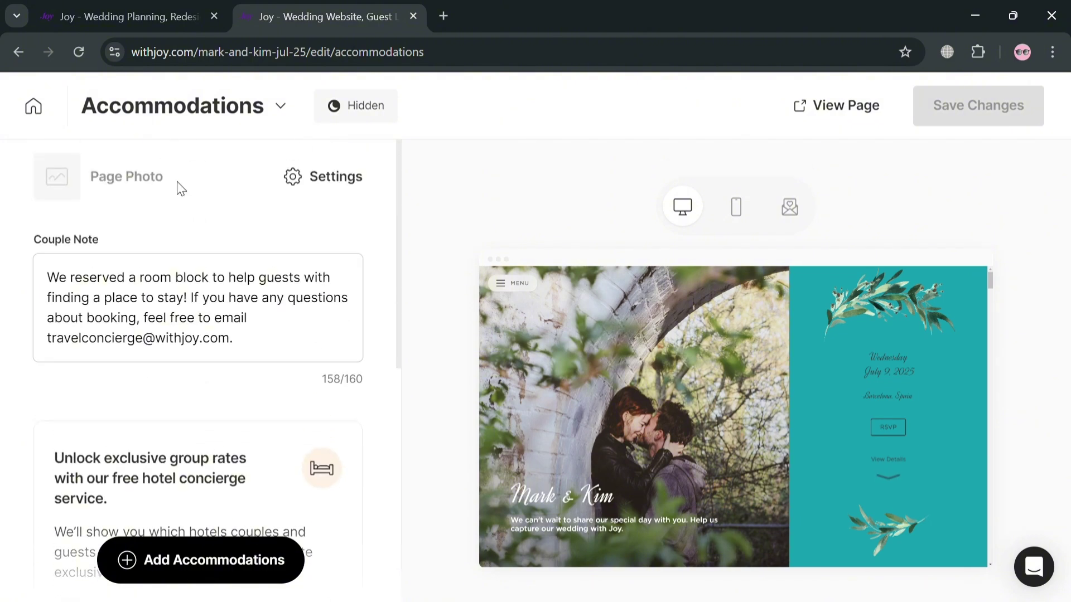
left_click(203, 112)
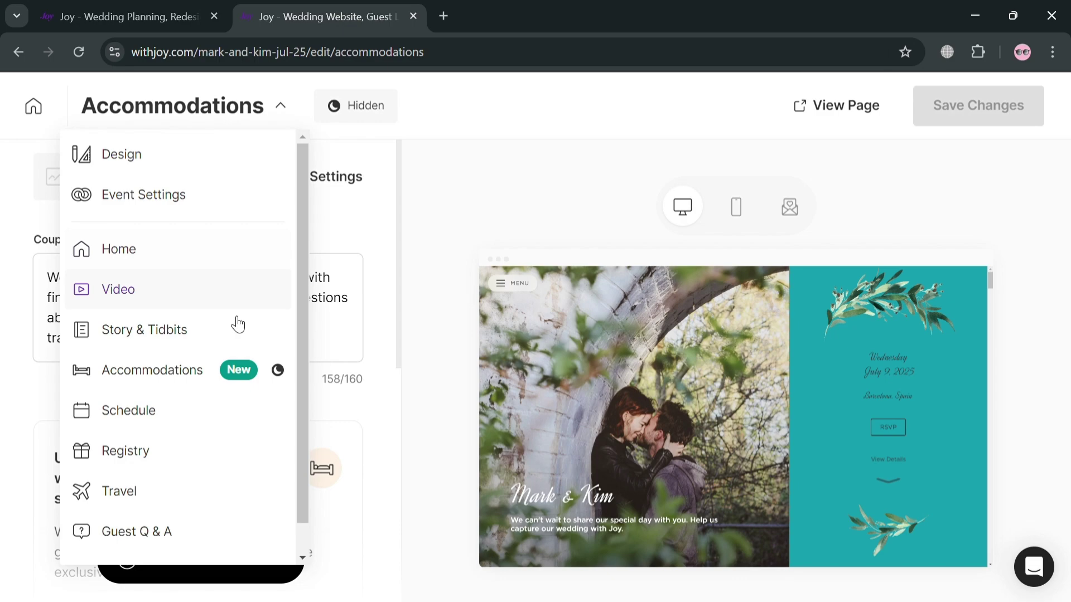
Open the Registry page and click into its wish-list welcome note, leaving it unchanged
left_click(239, 456)
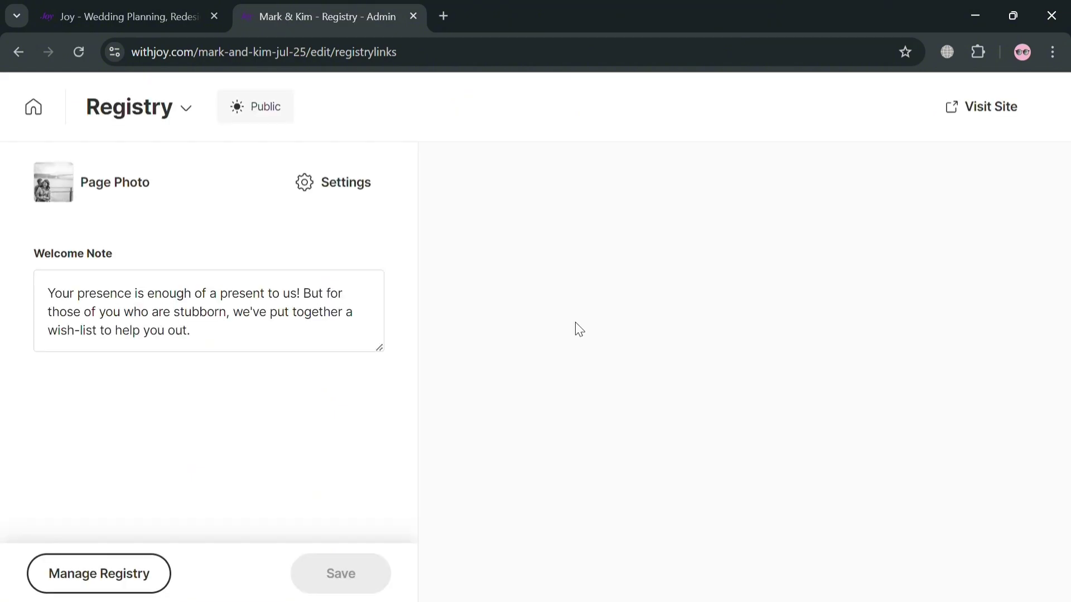
left_click(193, 339)
left_click(294, 258)
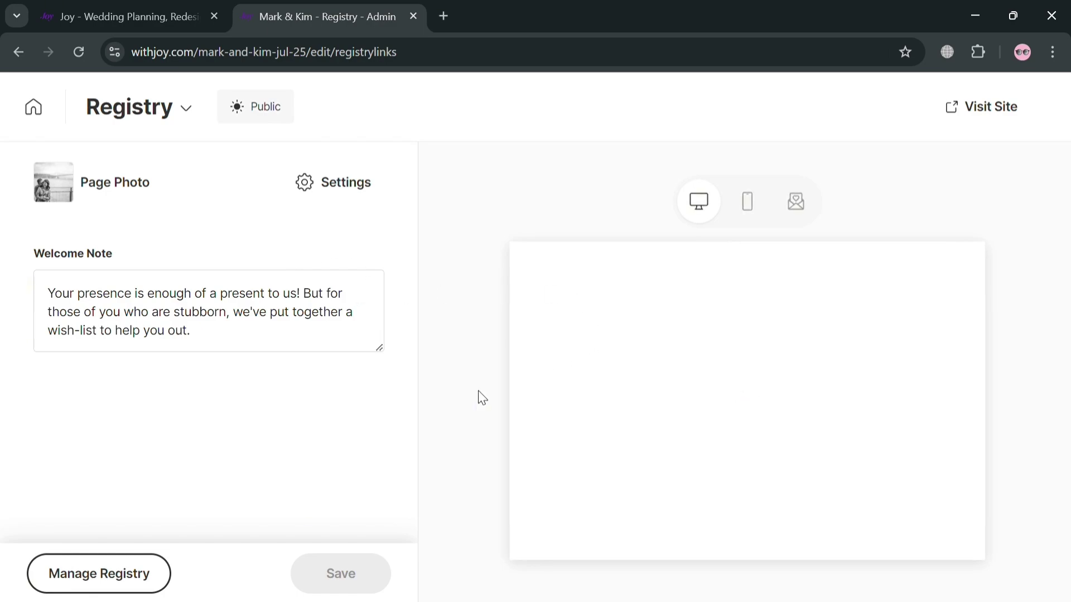
Open the registry gift shop from Manage Registry and start building the registry
left_click(138, 581)
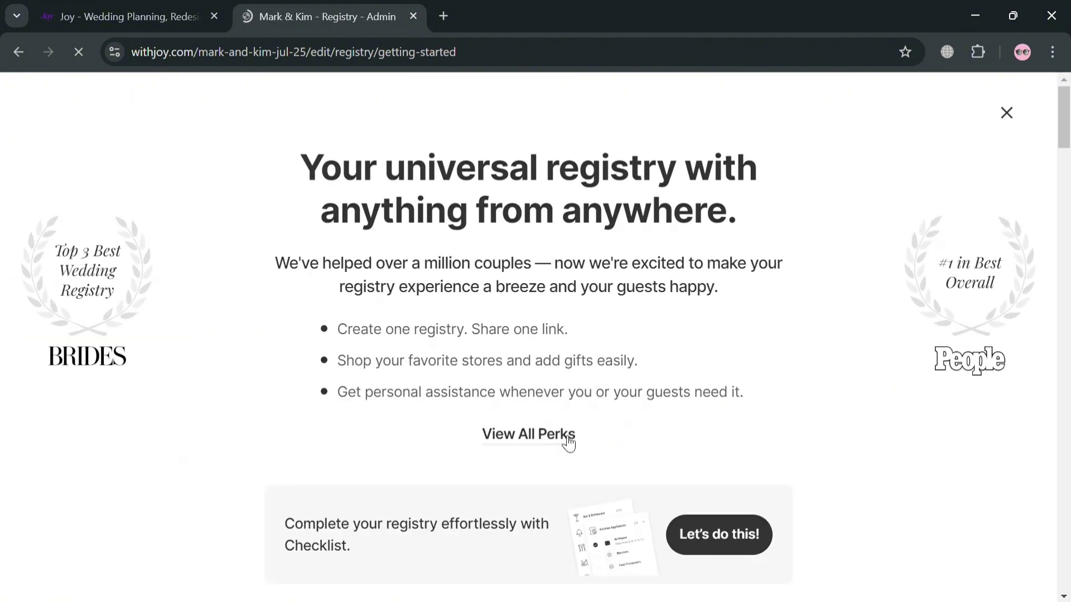
left_click(732, 539)
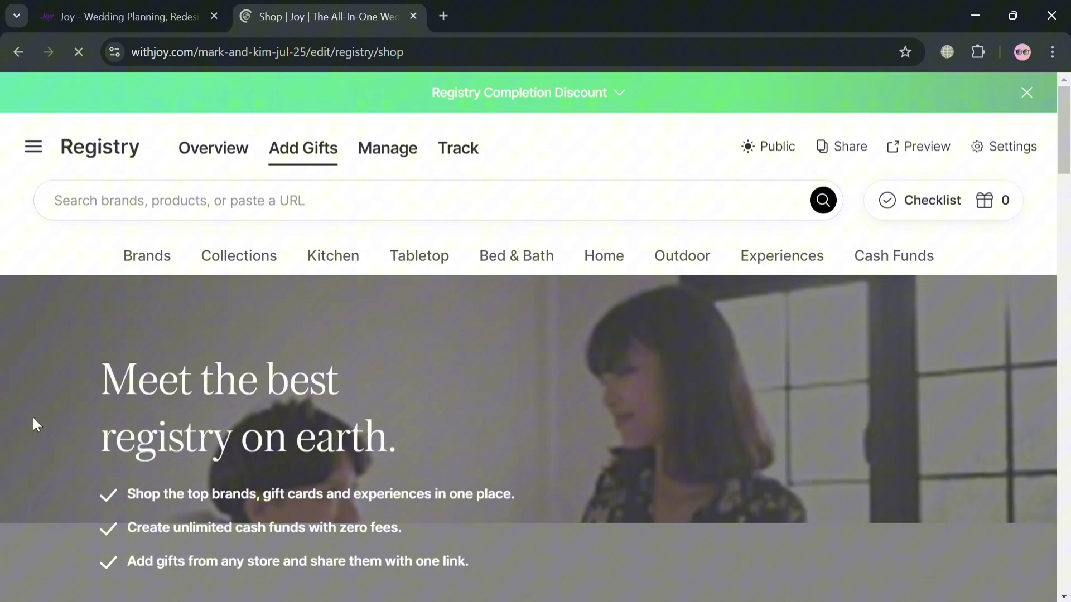
scroll(485, 459, "down", 5)
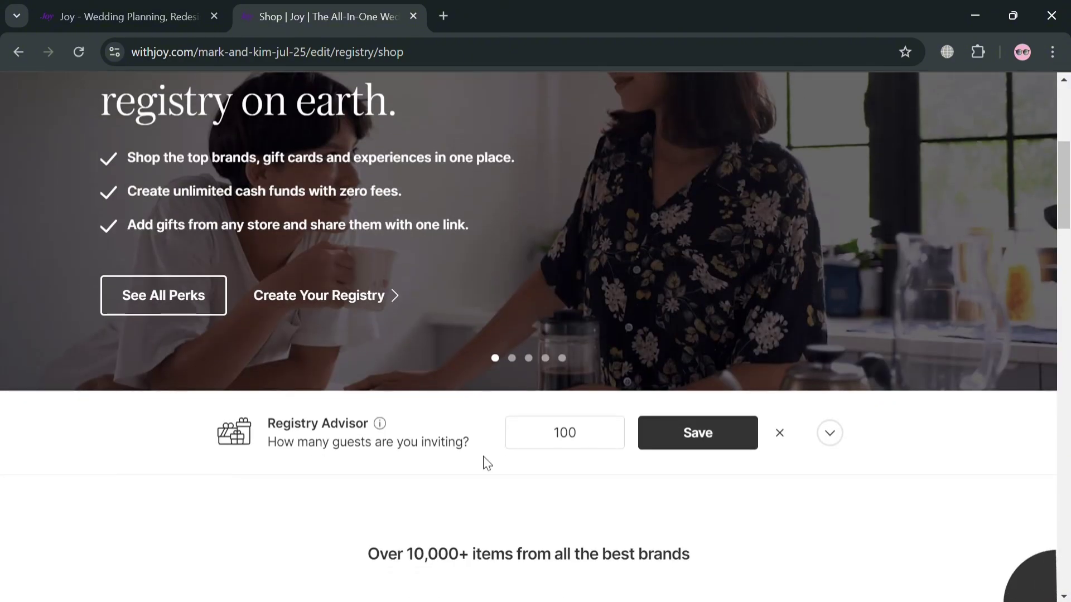
scroll(484, 458, "down", 5)
scroll(614, 331, "up", 5)
Scroll down to Your Personalized Picks and locate the KitchenAid stand mixer
scroll(564, 442, "down", 1)
scroll(560, 433, "down", 4)
scroll(560, 429, "down", 10)
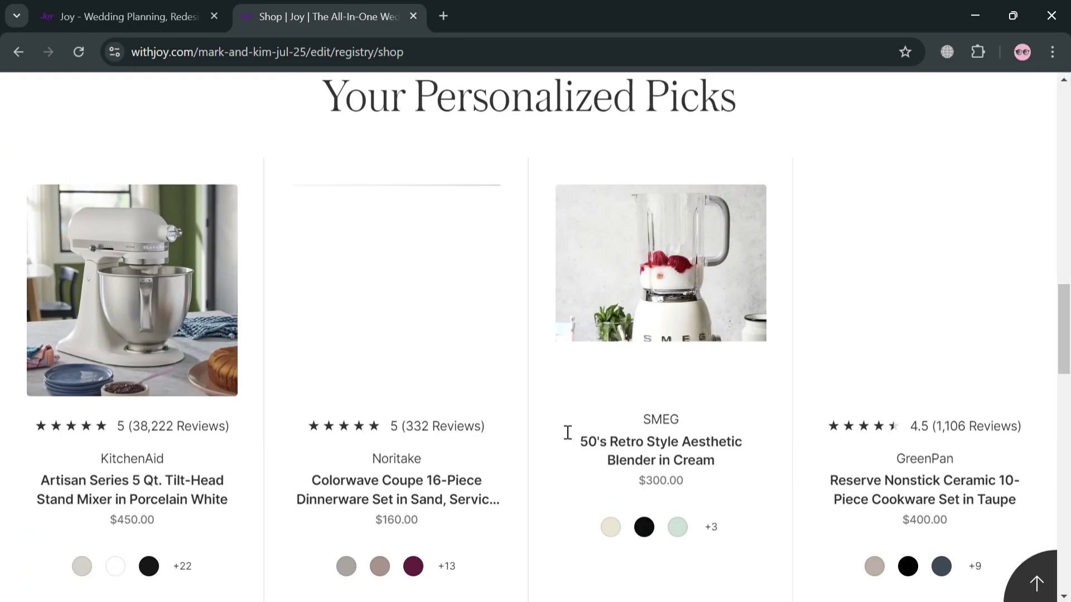
scroll(500, 297, "down", 1)
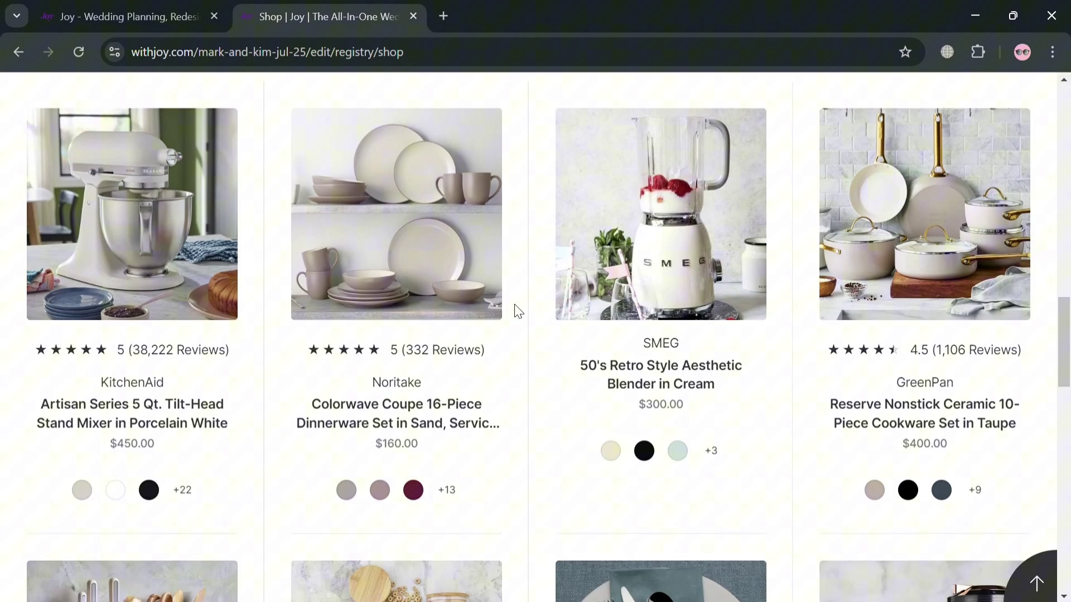
scroll(335, 346, "up", 3)
scroll(340, 358, "down", 1)
scroll(340, 358, "down", 3)
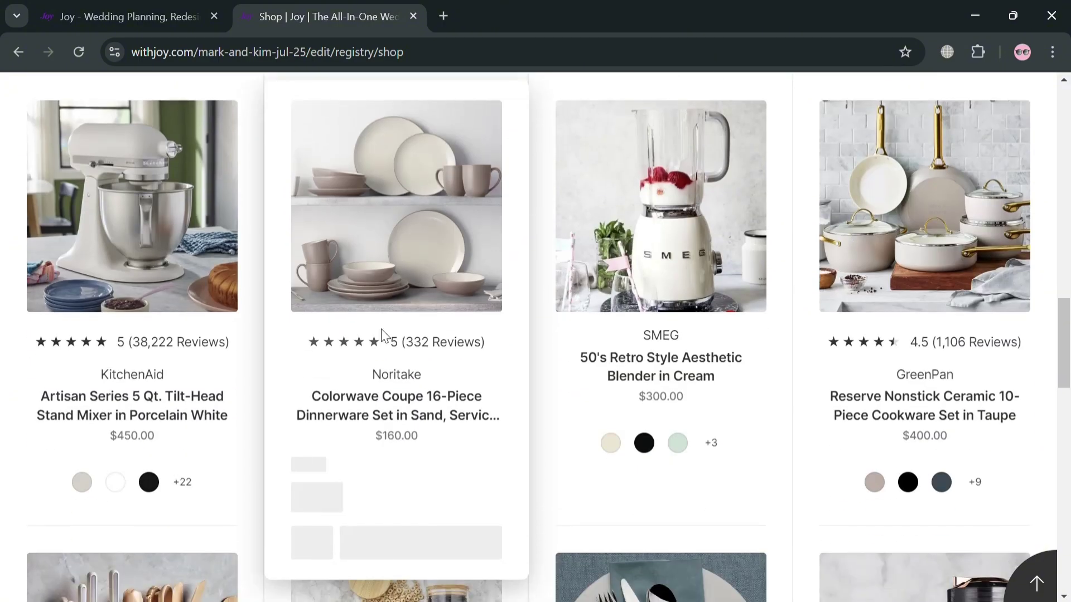
scroll(383, 334, "down", 3)
scroll(795, 279, "down", 2)
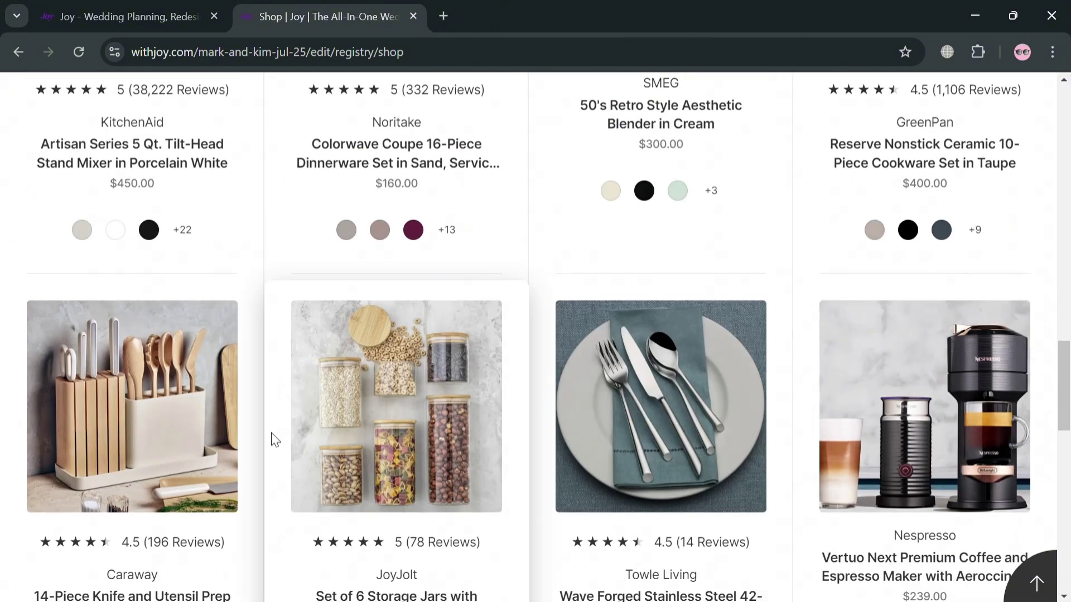
scroll(269, 438, "up", 6)
scroll(143, 424, "down", 1)
scroll(140, 449, "down", 2)
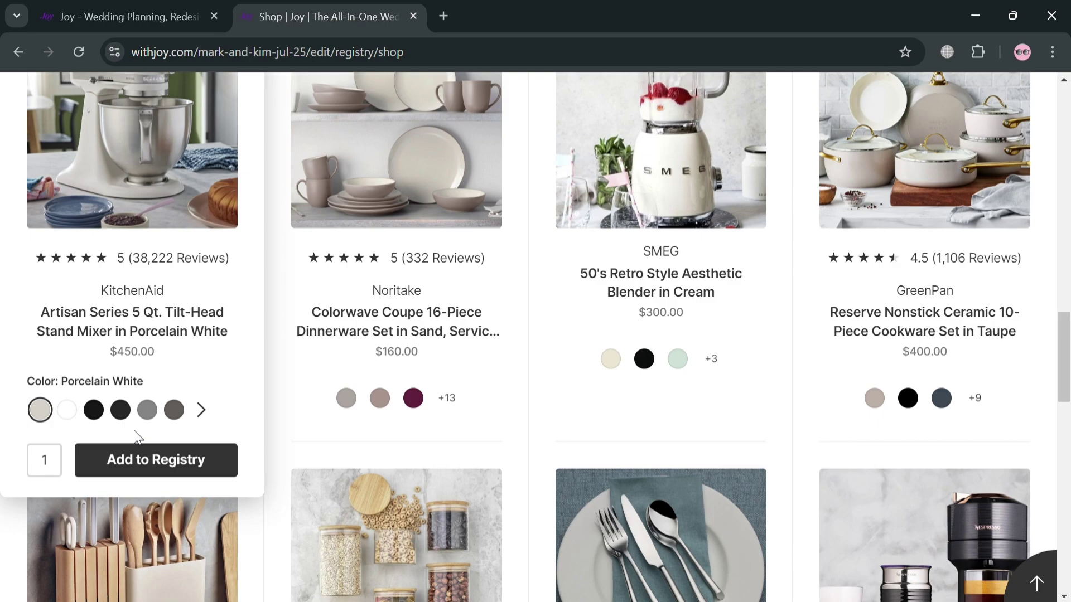
Add the KitchenAid Artisan stand mixer ($450) to the registry, dismissing both follow-up popups
left_click(124, 474)
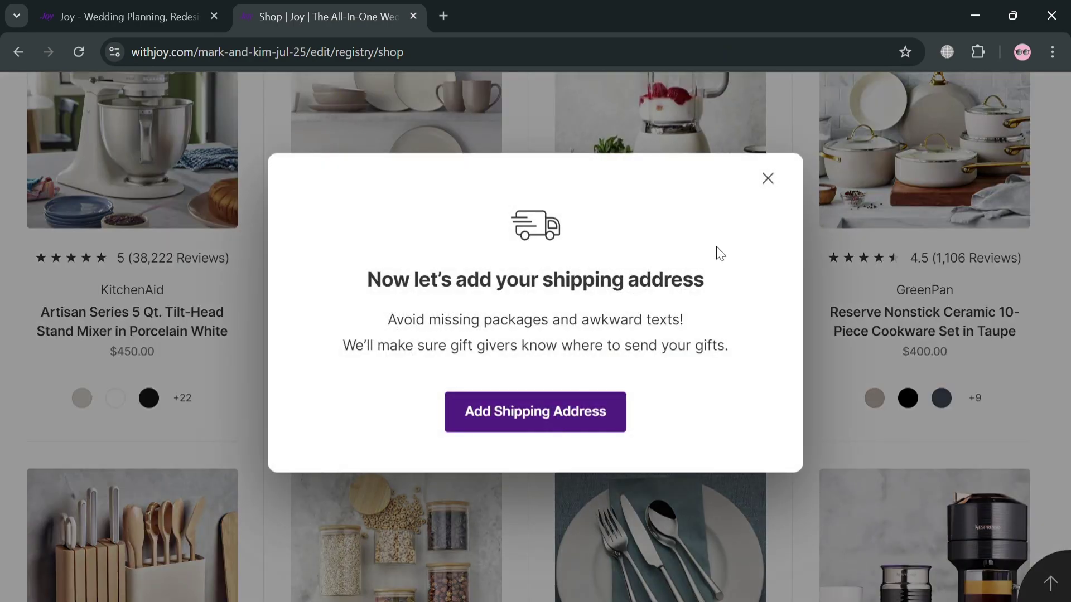
left_click(767, 182)
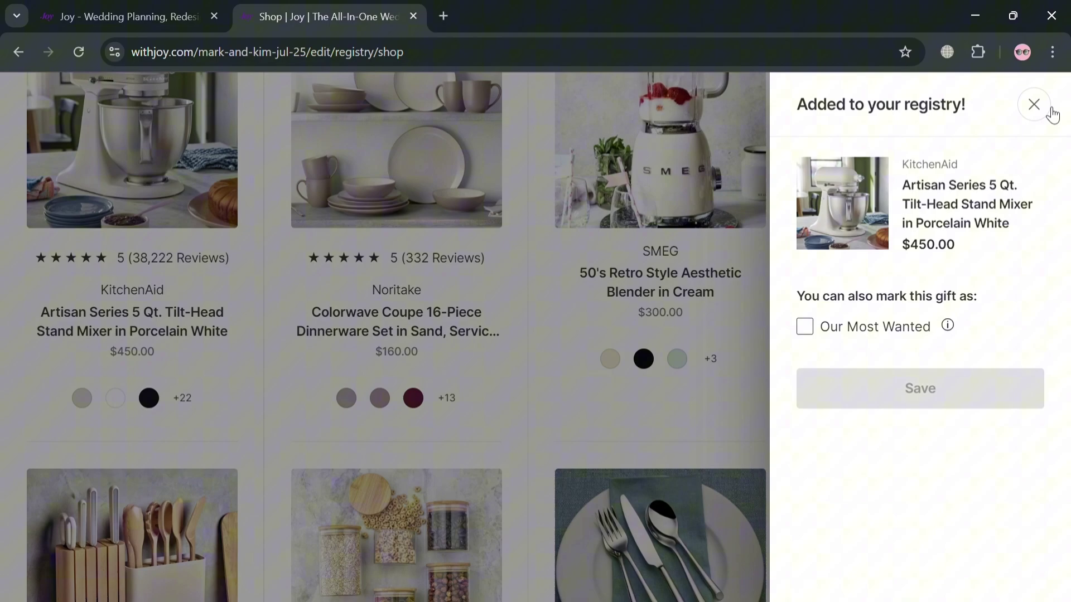
left_click(1051, 110)
Review the registry's Manage gift list, which now holds the stand mixer
scroll(452, 434, "up", 3)
scroll(458, 434, "up", 7)
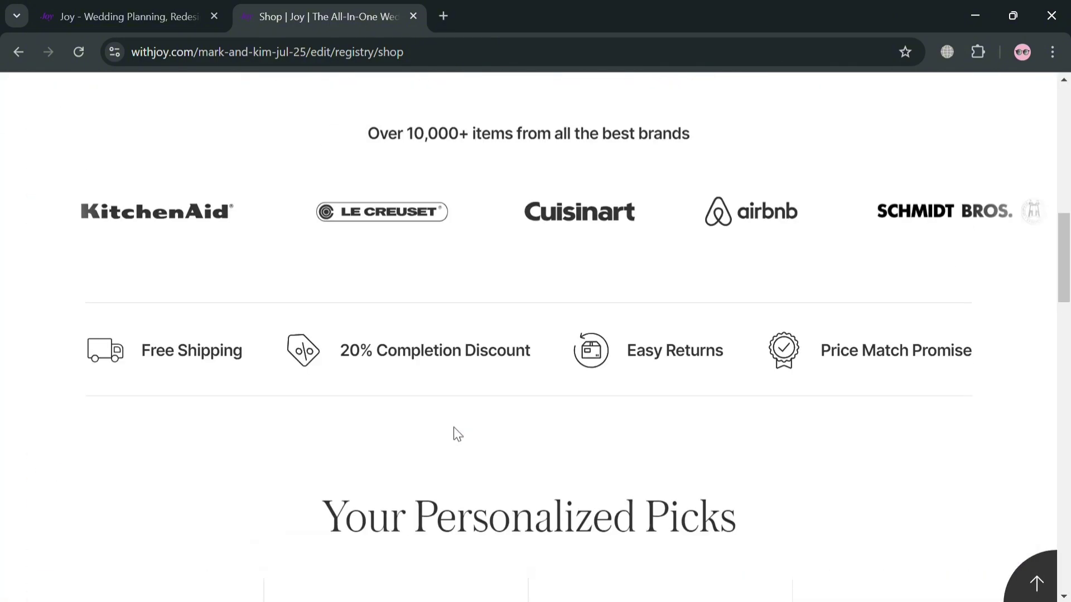
scroll(455, 432, "up", 2)
scroll(424, 432, "up", 6)
scroll(428, 424, "up", 5)
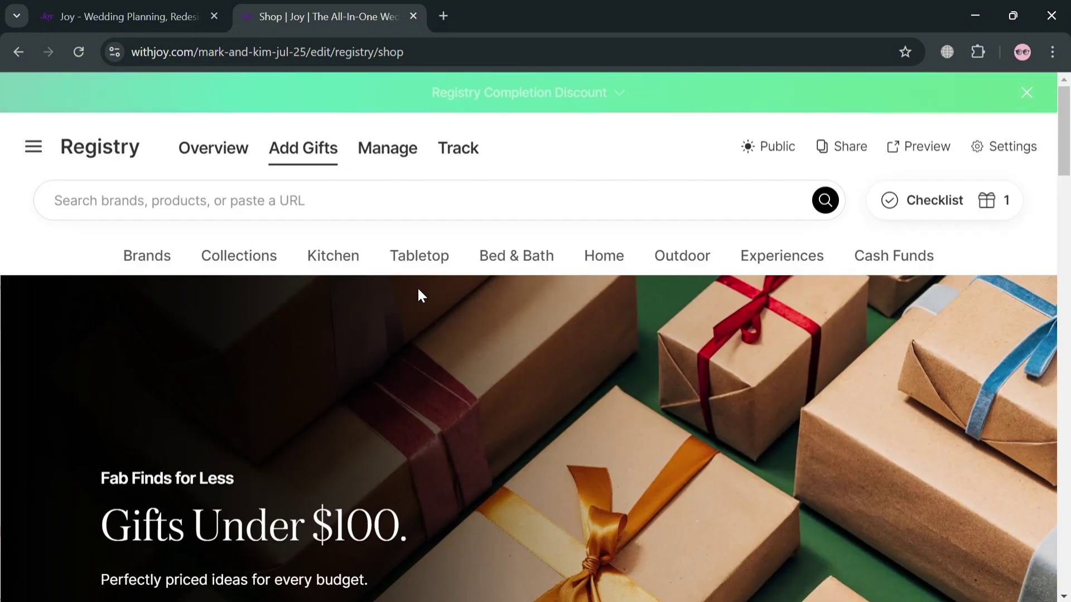
left_click(416, 157)
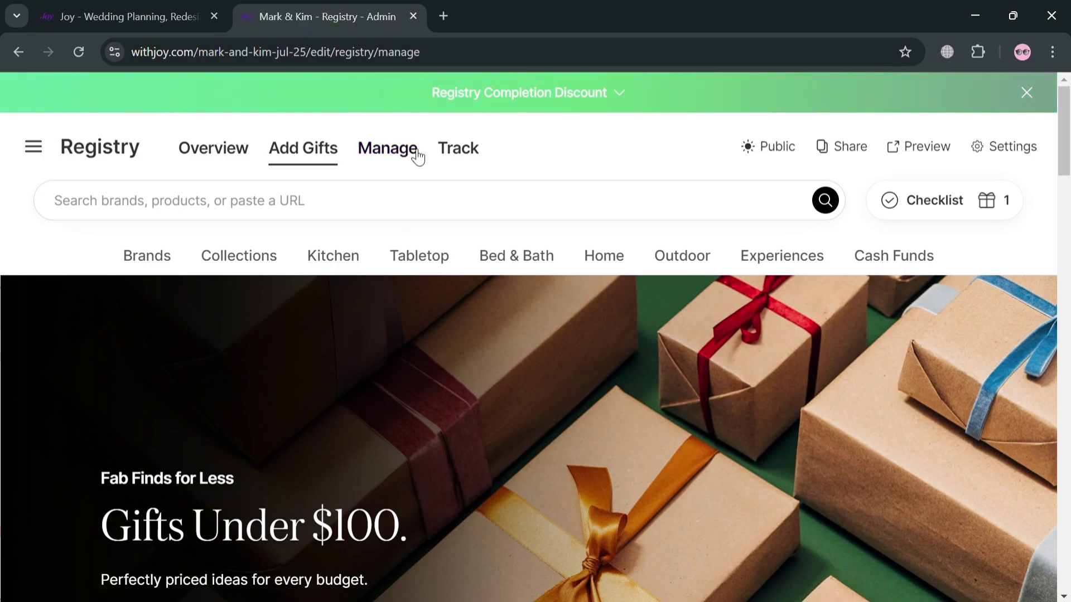
scroll(495, 430, "down", 6)
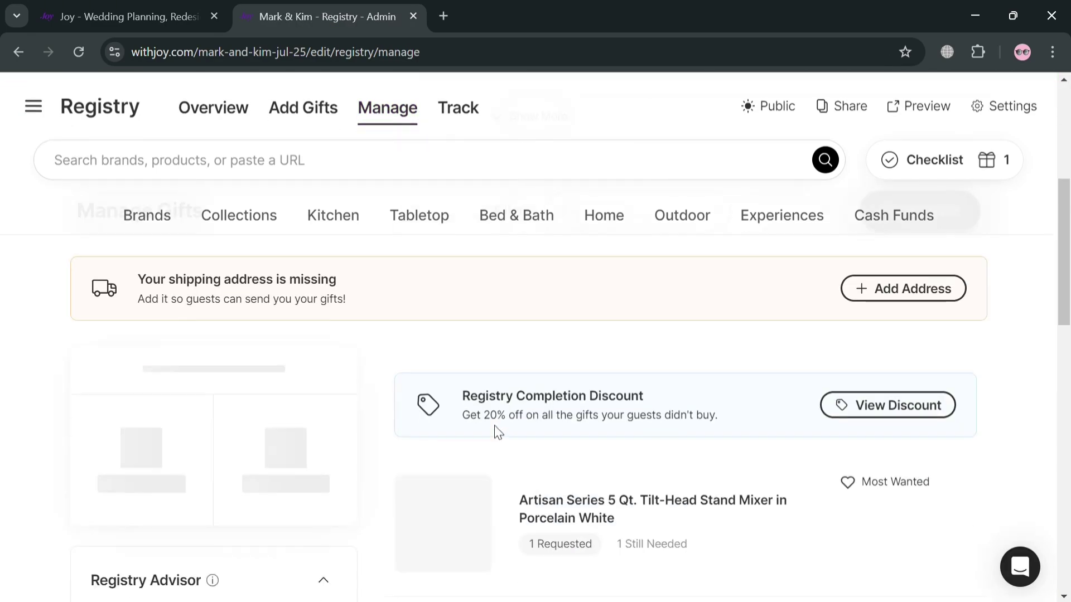
scroll(688, 445, "down", 1)
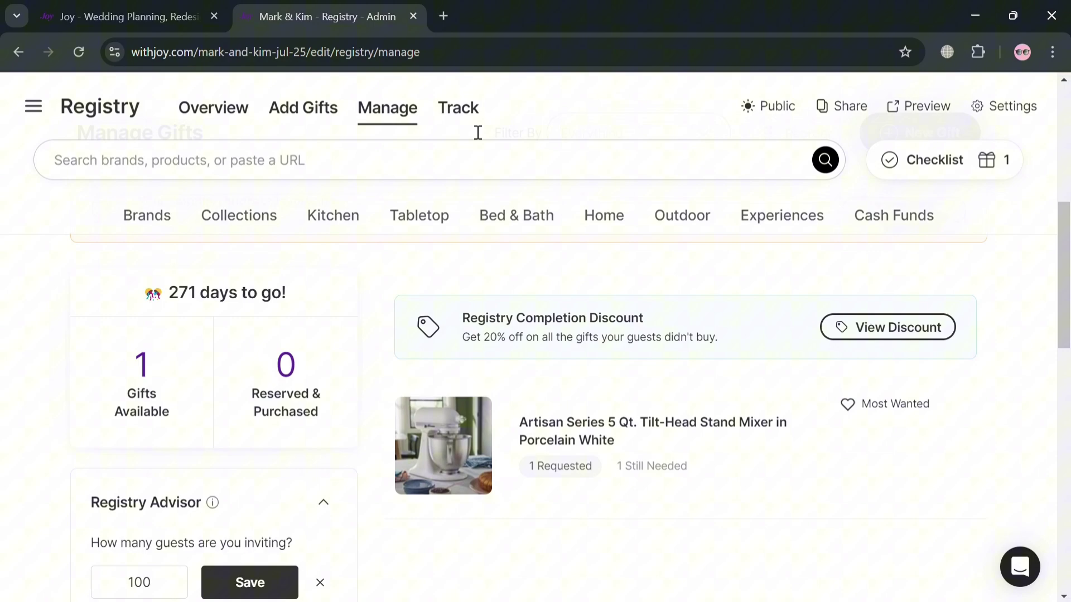
View the Track page showing 1 gift available and 271 days to go
left_click(473, 119)
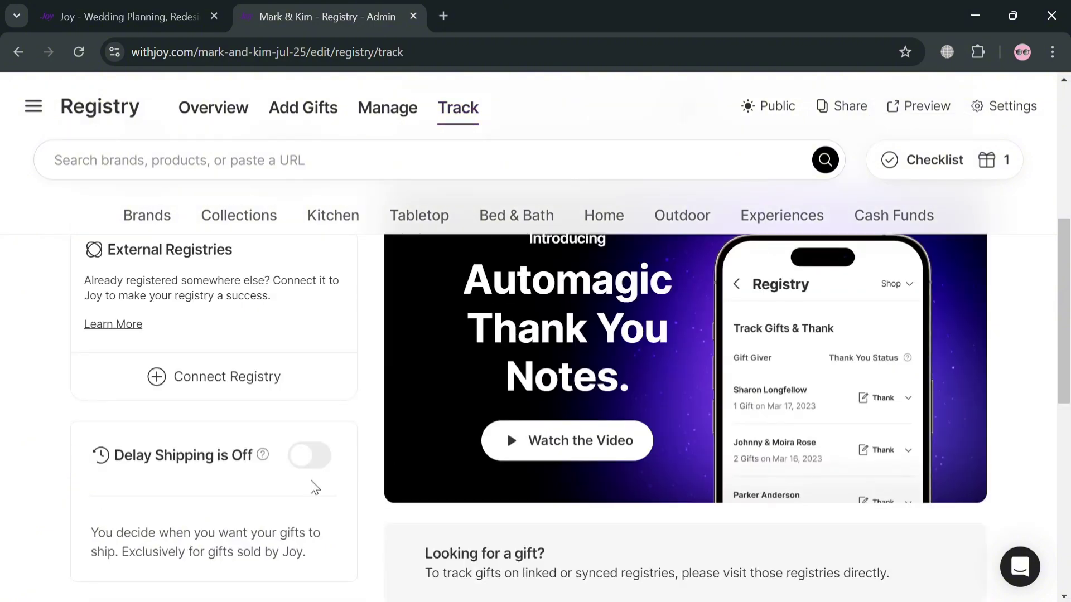
scroll(310, 484, "down", 5)
scroll(309, 483, "up", 1)
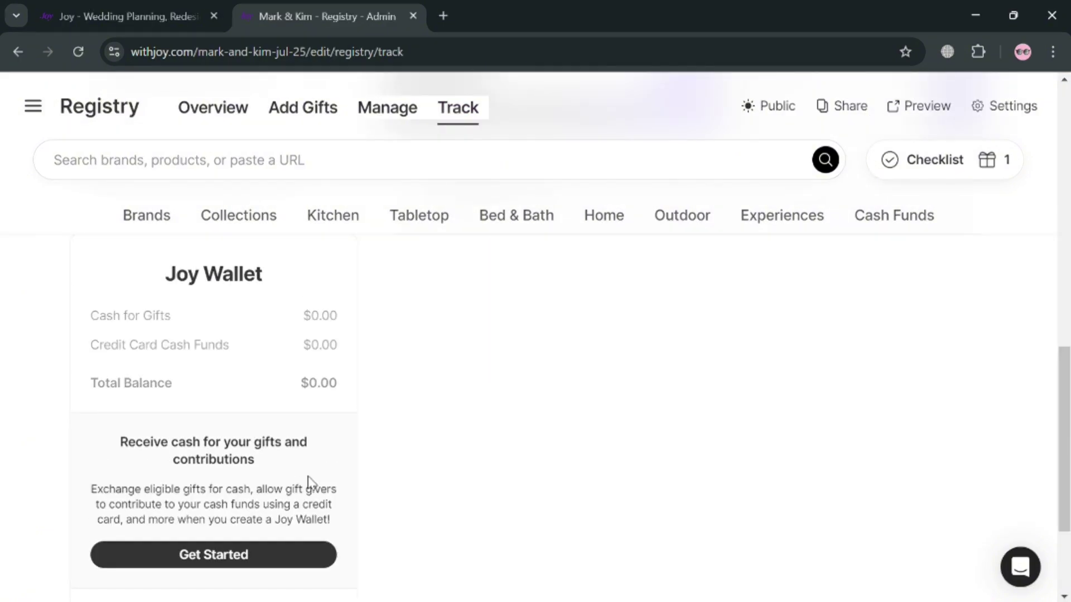
scroll(308, 478, "up", 2)
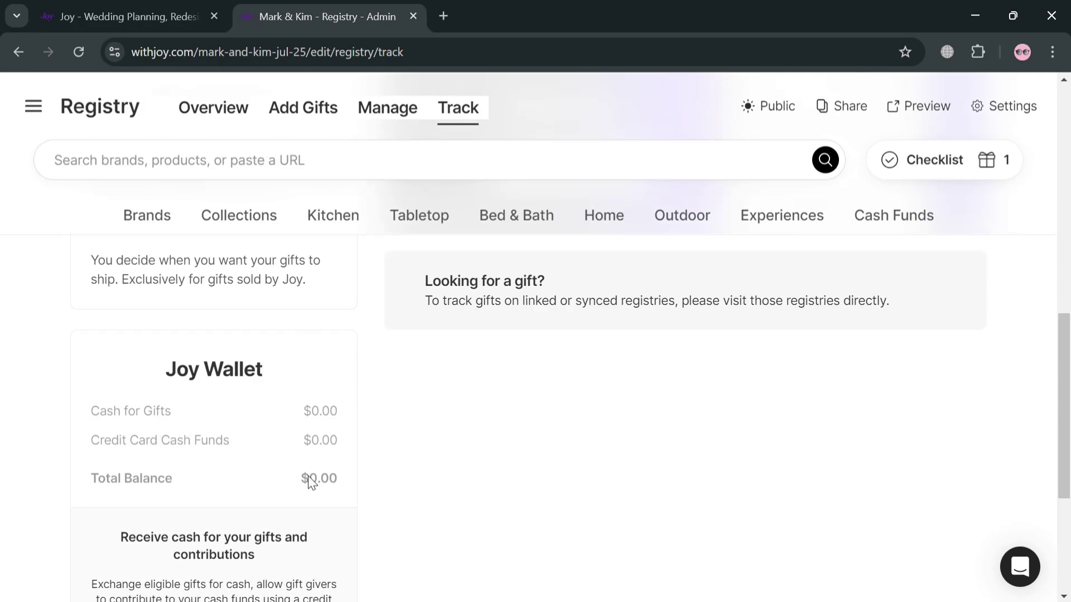
scroll(308, 478, "up", 3)
scroll(284, 458, "up", 5)
scroll(264, 439, "up", 2)
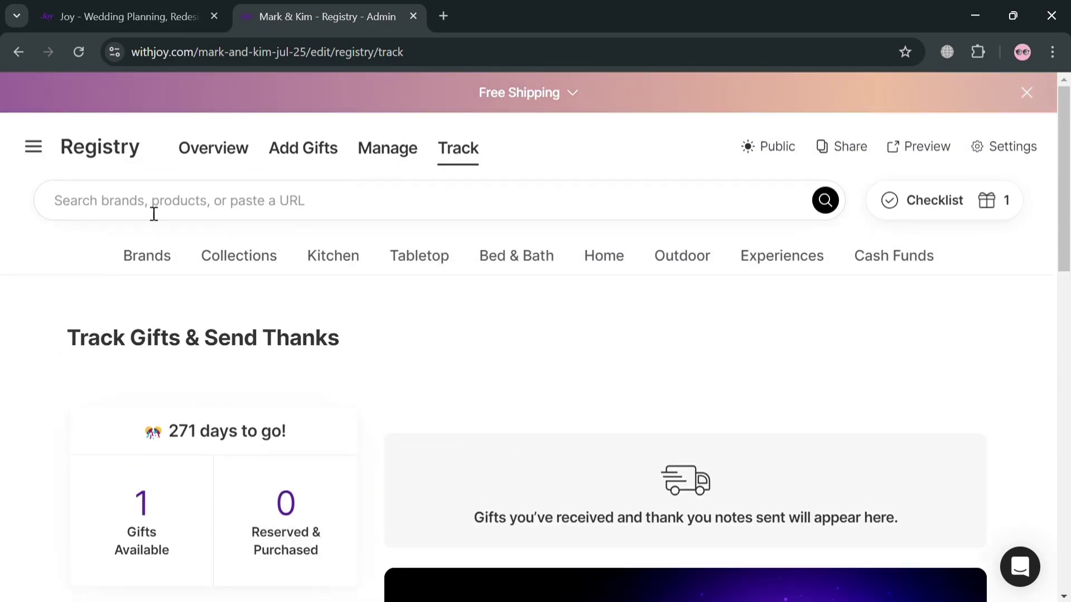
Return to the Mark & Kim event dashboard through the hamburger menu
left_click(34, 149)
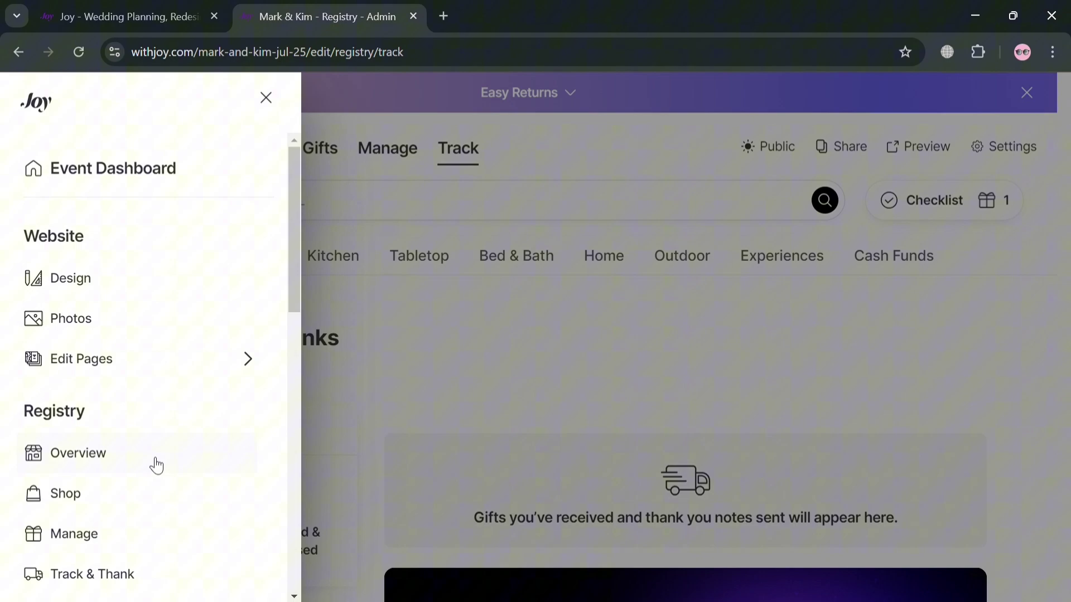
scroll(156, 474, "down", 2)
scroll(159, 335, "up", 2)
left_click(160, 173)
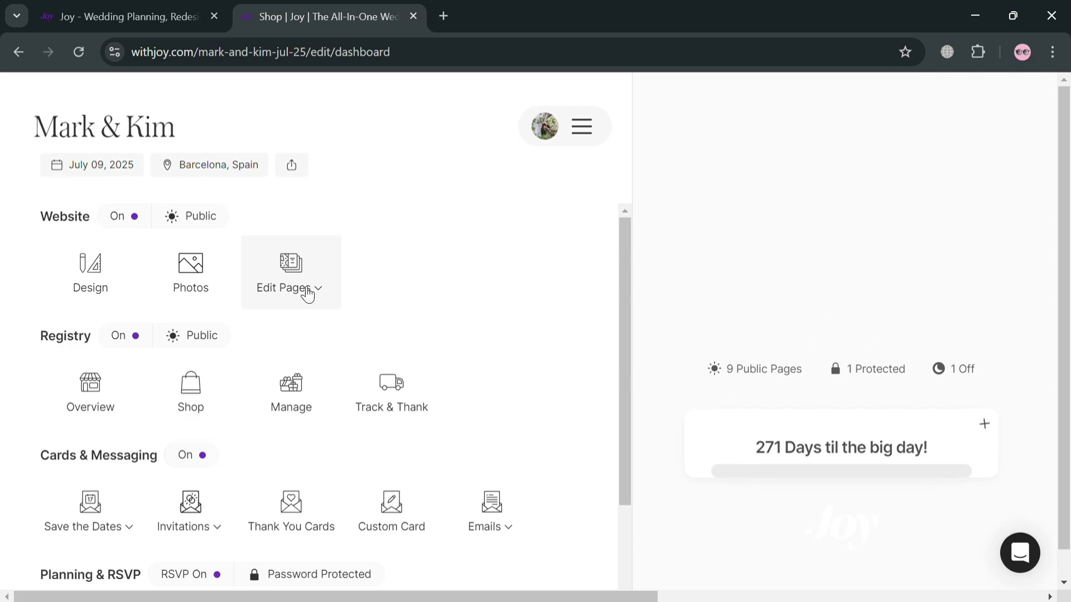
scroll(316, 424, "down", 2)
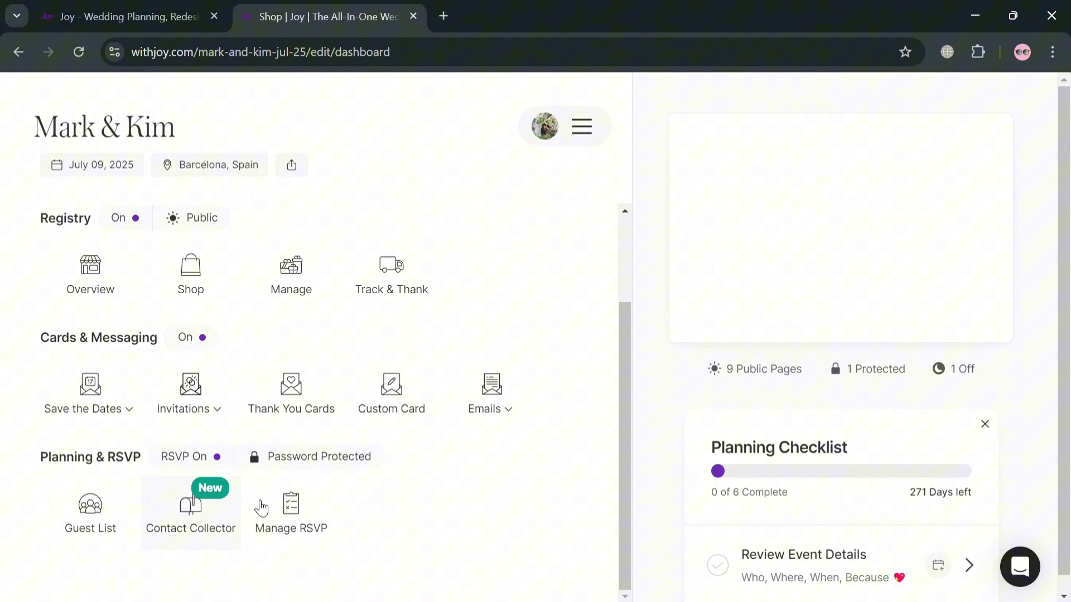
scroll(543, 432, "up", 2)
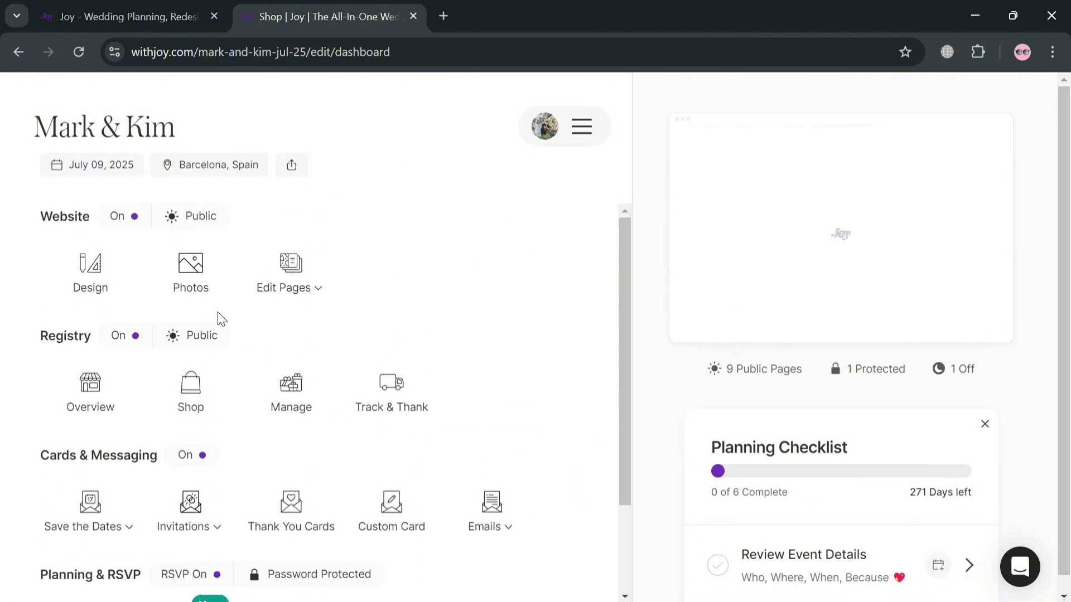
left_click(290, 269)
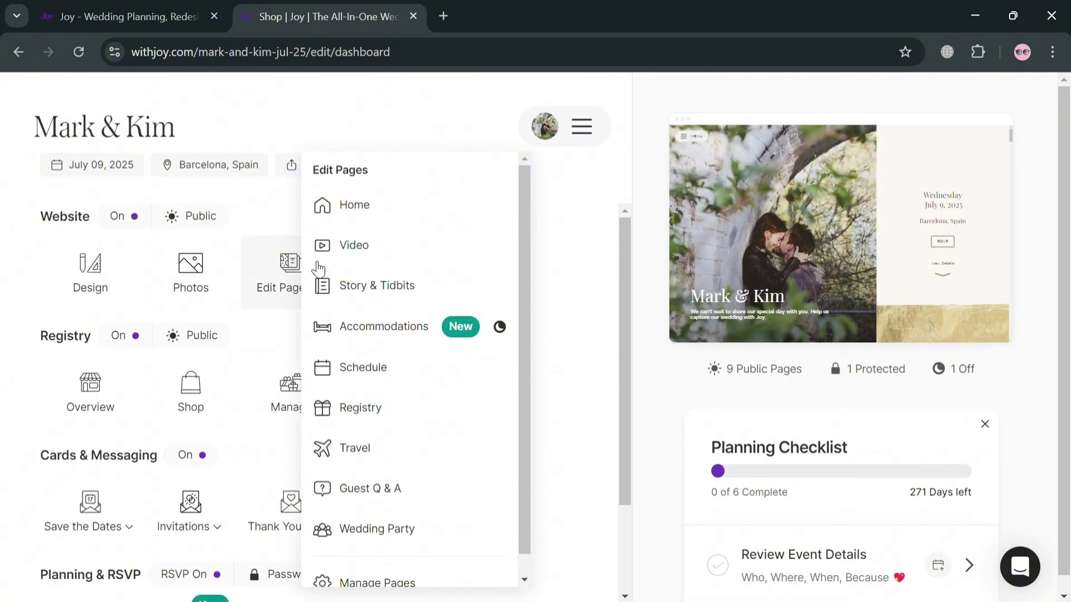
left_click(438, 245)
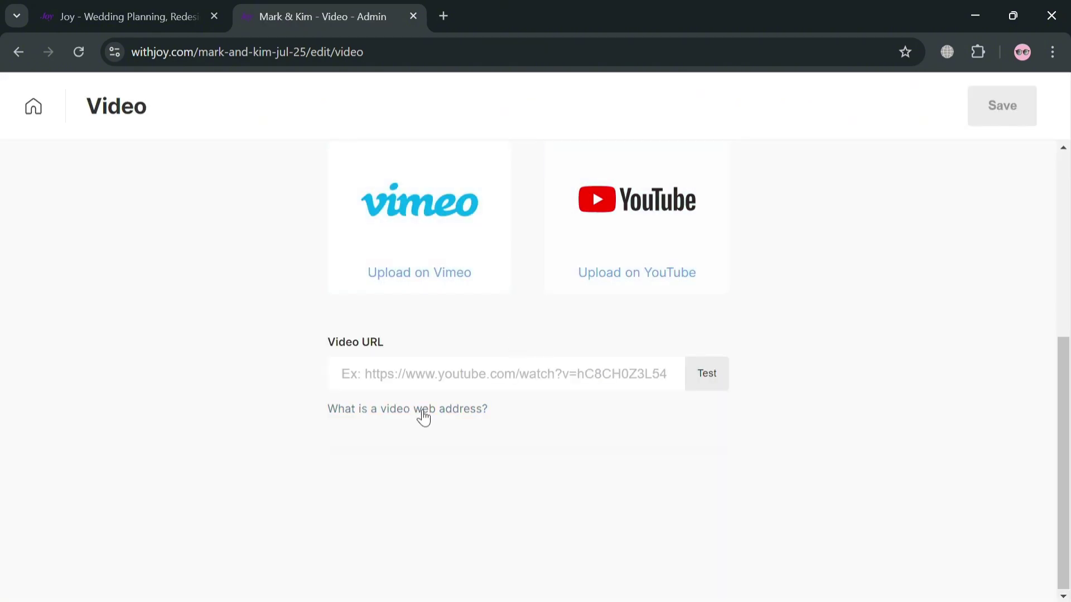
left_click(500, 381)
scroll(761, 289, "up", 6)
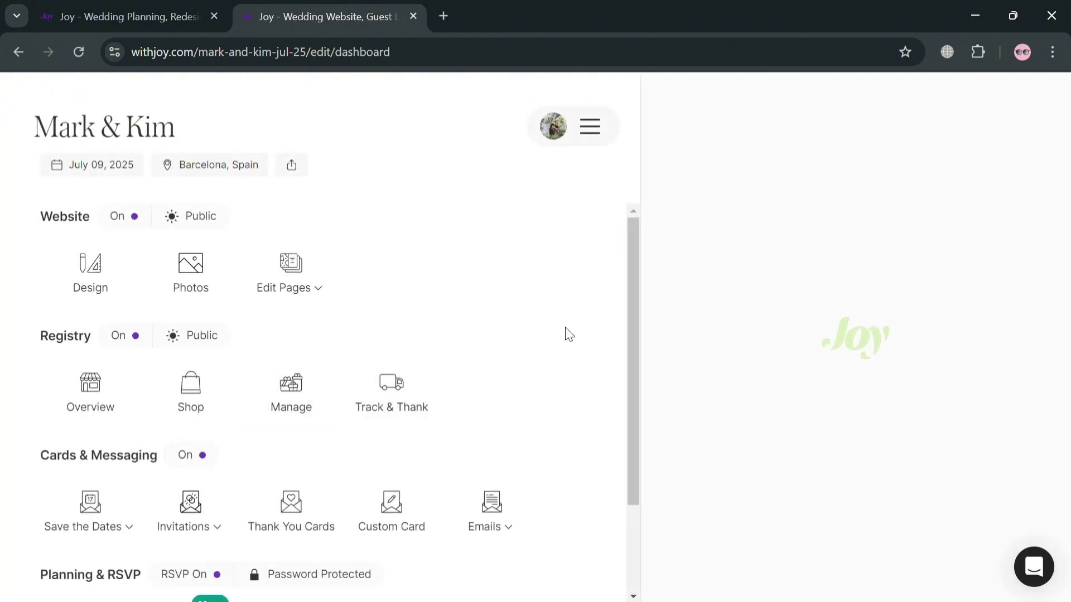
Open the event settings and help menu, then close it without choosing anything
scroll(567, 335, "down", 2)
scroll(447, 439, "up", 3)
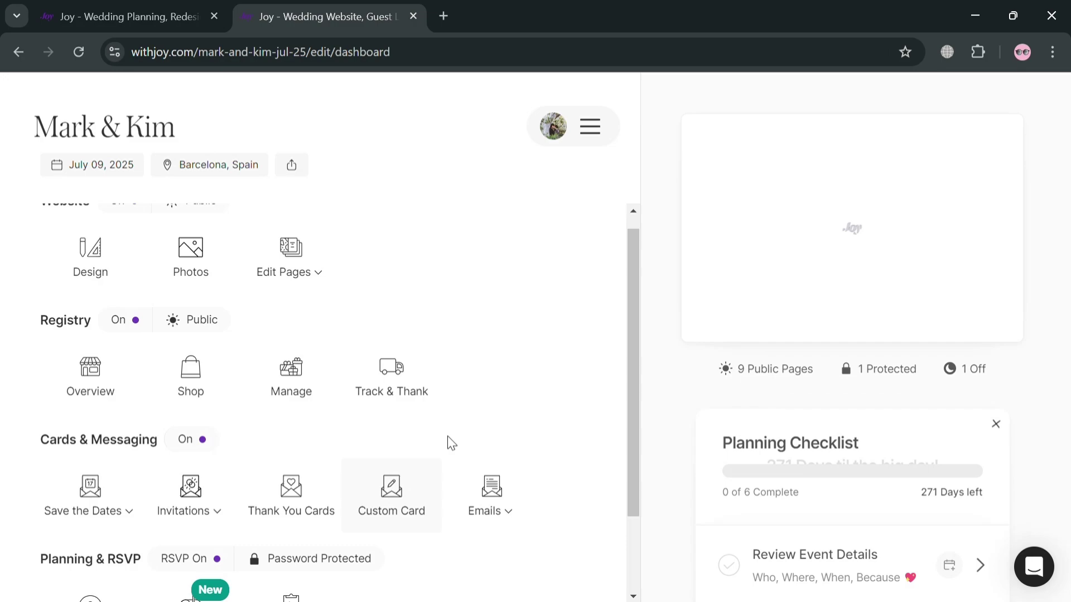
scroll(915, 363, "down", 2)
scroll(930, 388, "up", 2)
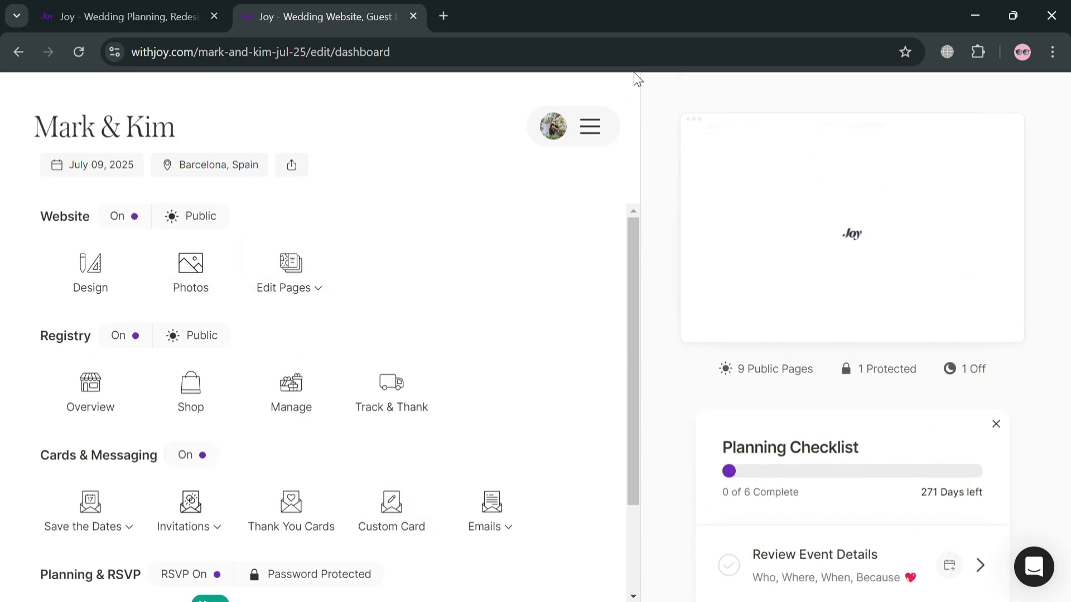
left_click(590, 126)
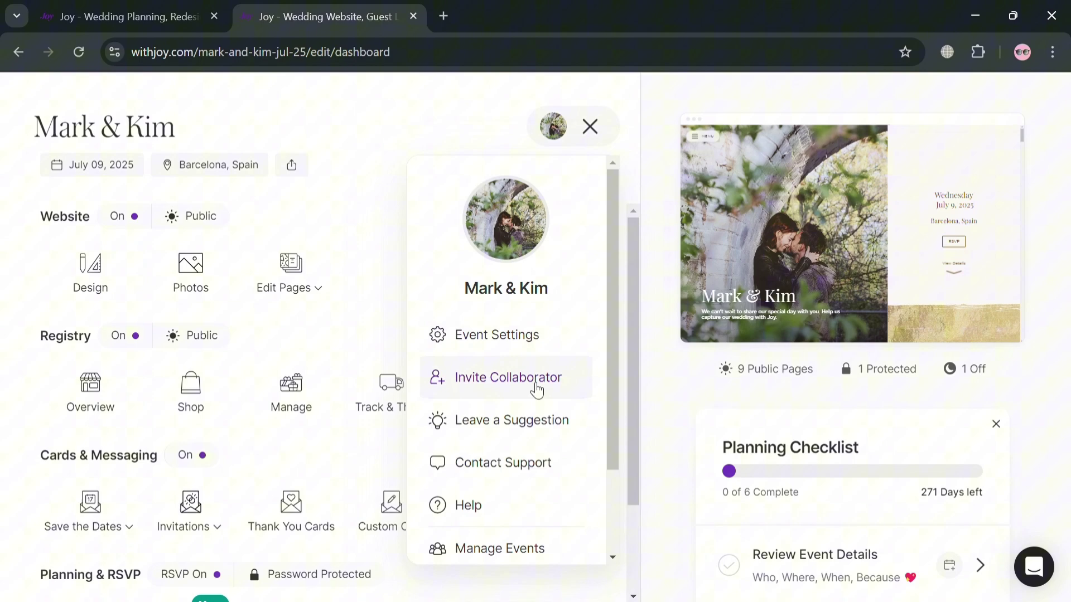
left_click(375, 306)
Open the Home page in the editor from the Edit Pages list
scroll(376, 346, "down", 2)
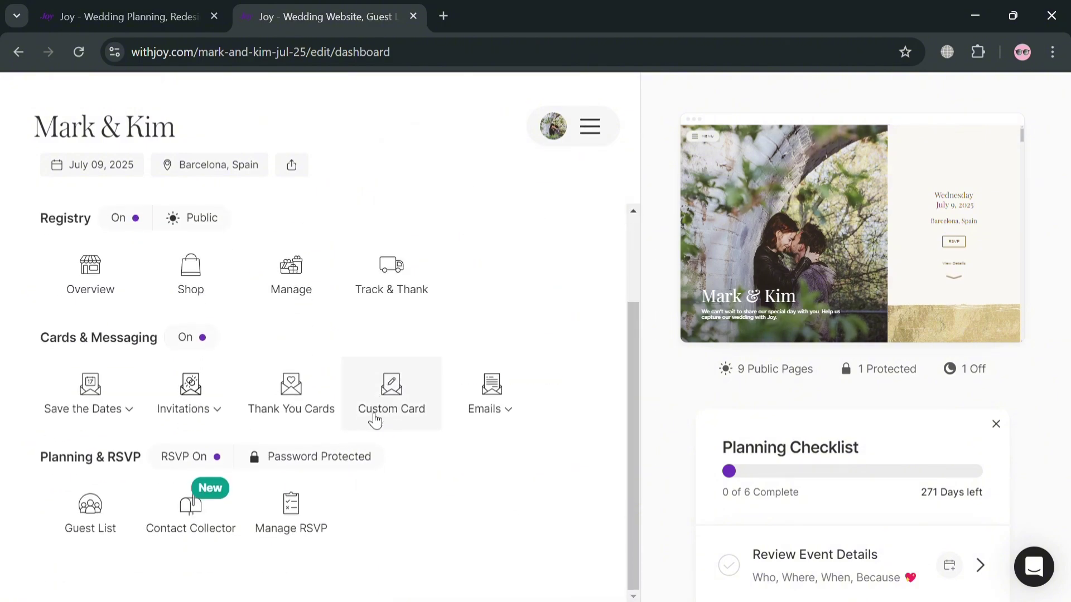
scroll(335, 407, "up", 2)
left_click(303, 304)
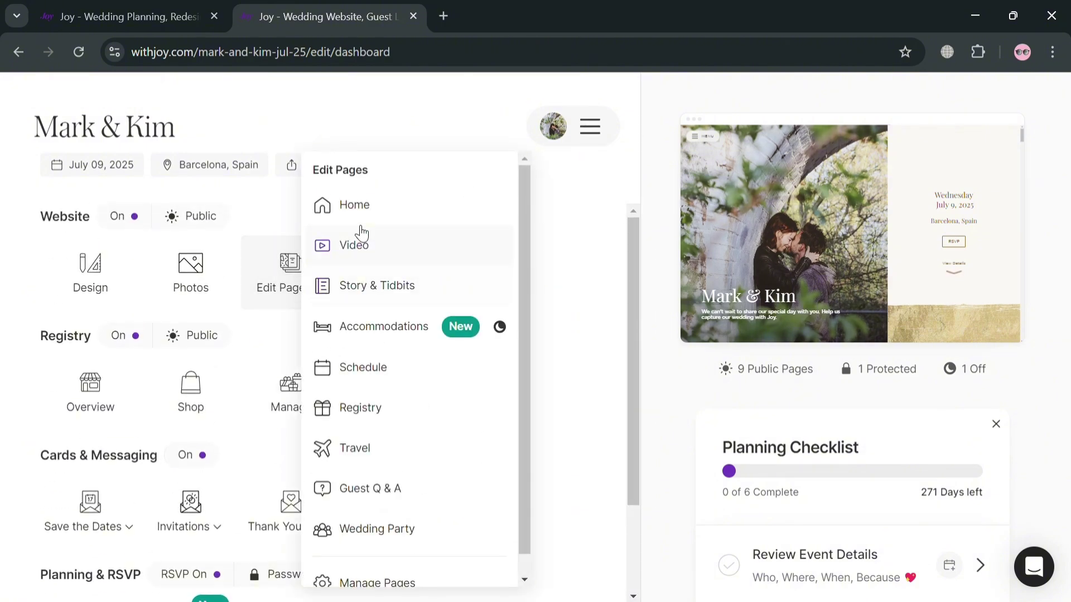
left_click(385, 219)
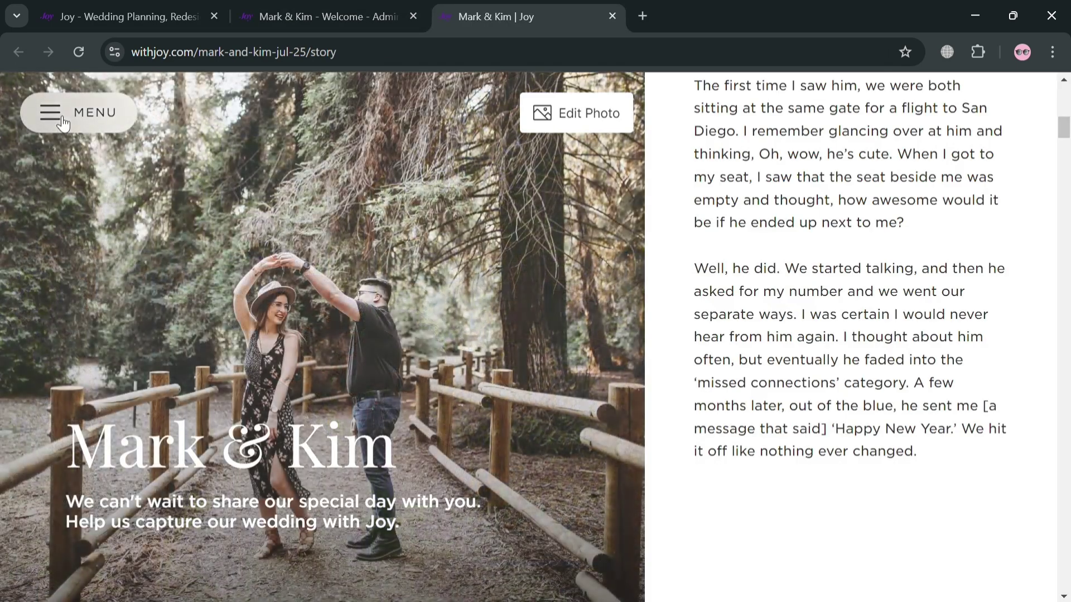
Browse the live site's page menu, then return to the Welcome editor tab
left_click(86, 115)
scroll(168, 412, "down", 3)
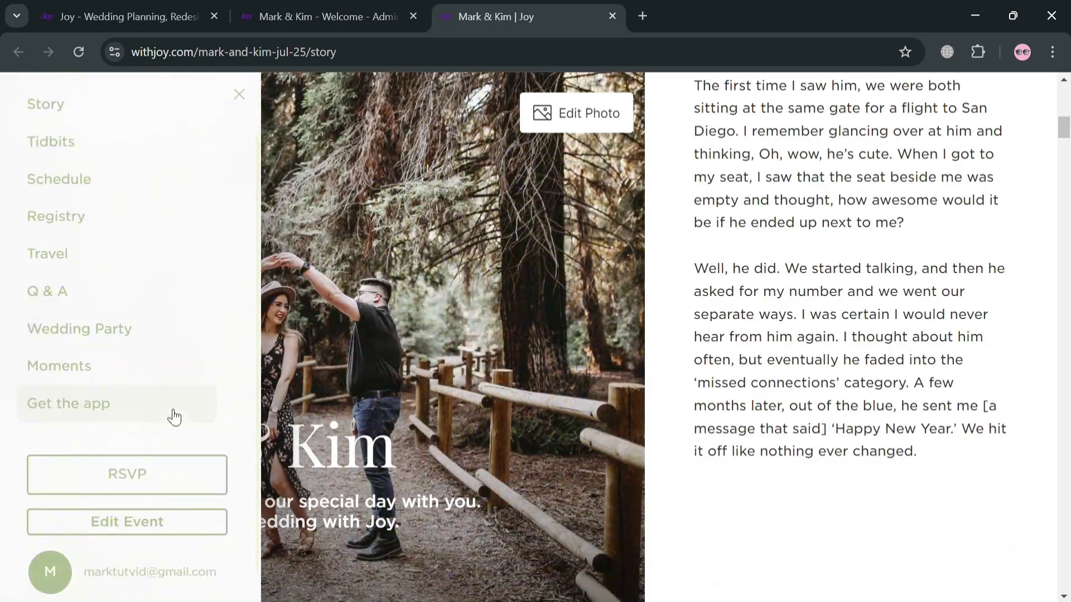
scroll(167, 391, "up", 3)
left_click(240, 94)
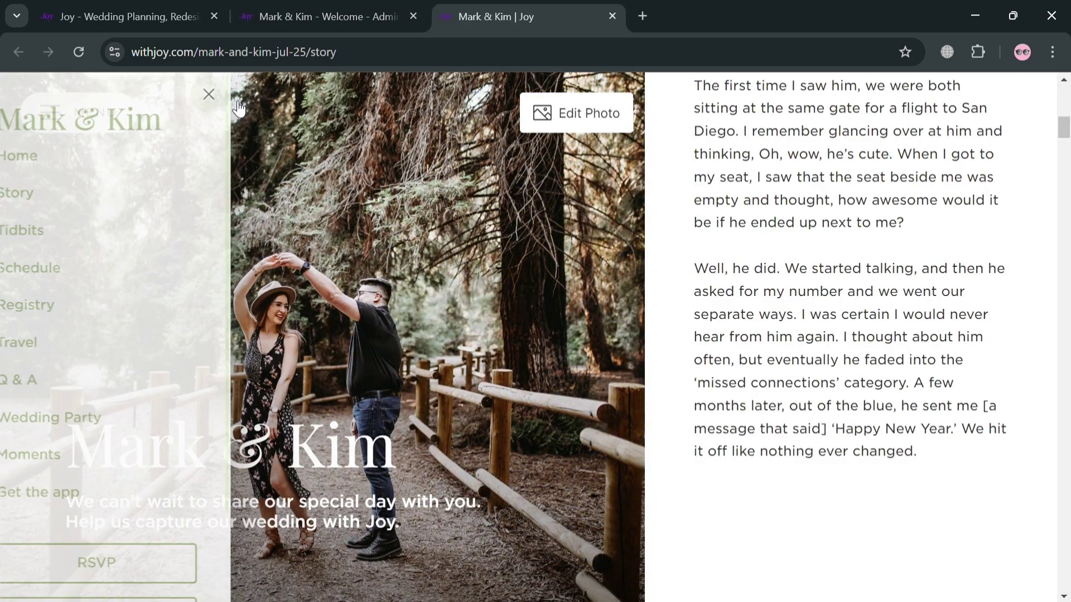
scroll(851, 205, "down", 1)
scroll(809, 218, "up", 10)
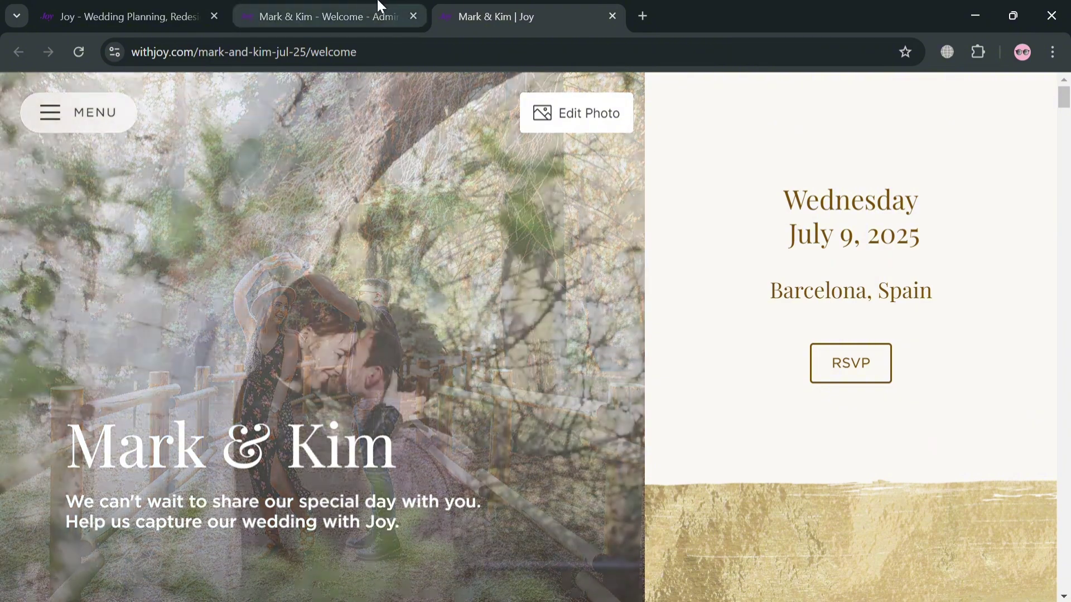
left_click(379, 7)
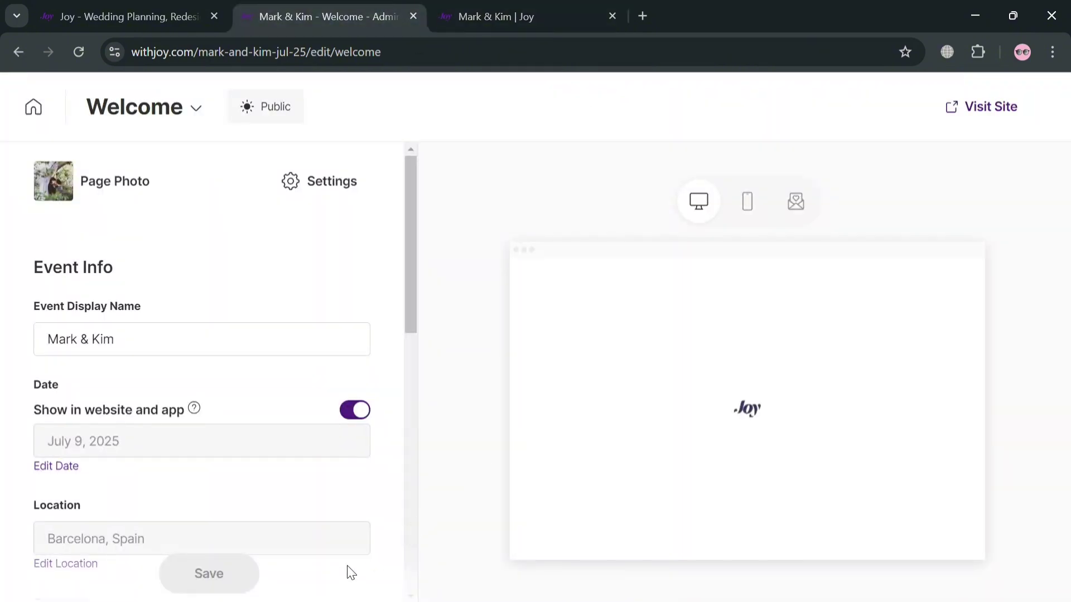
scroll(335, 530, "down", 7)
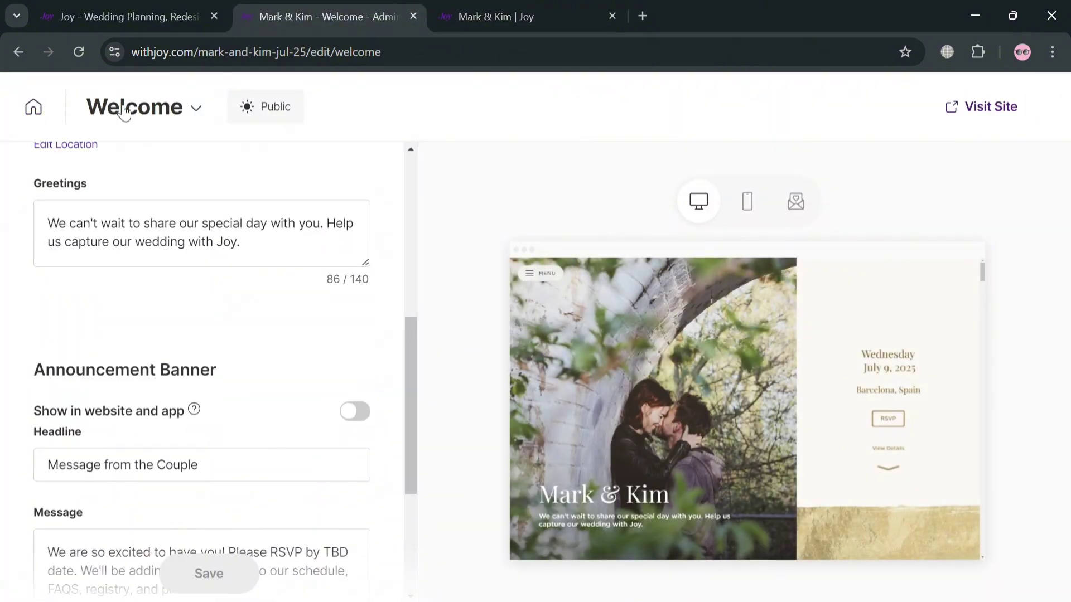